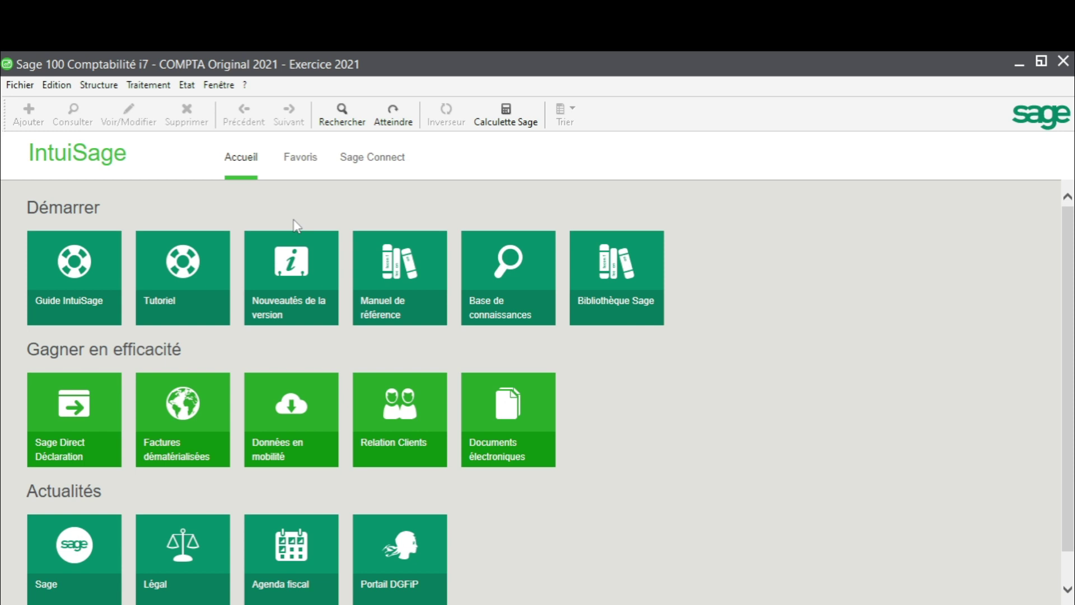
# Start a customizable import/export format, entering Compta import 2021 as the file name
pyautogui.click(21, 85)
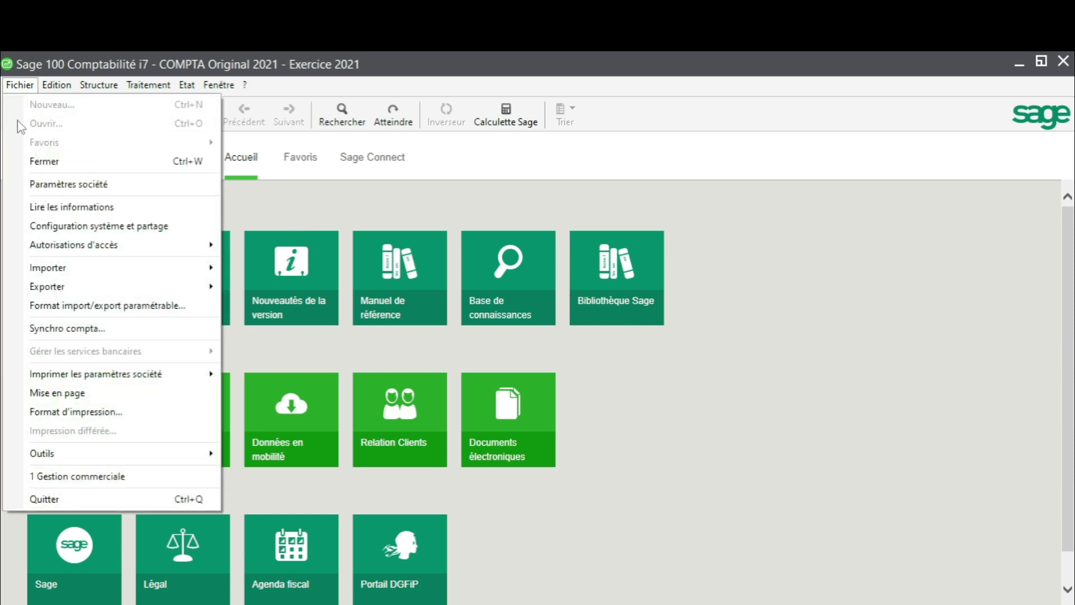
pyautogui.click(70, 306)
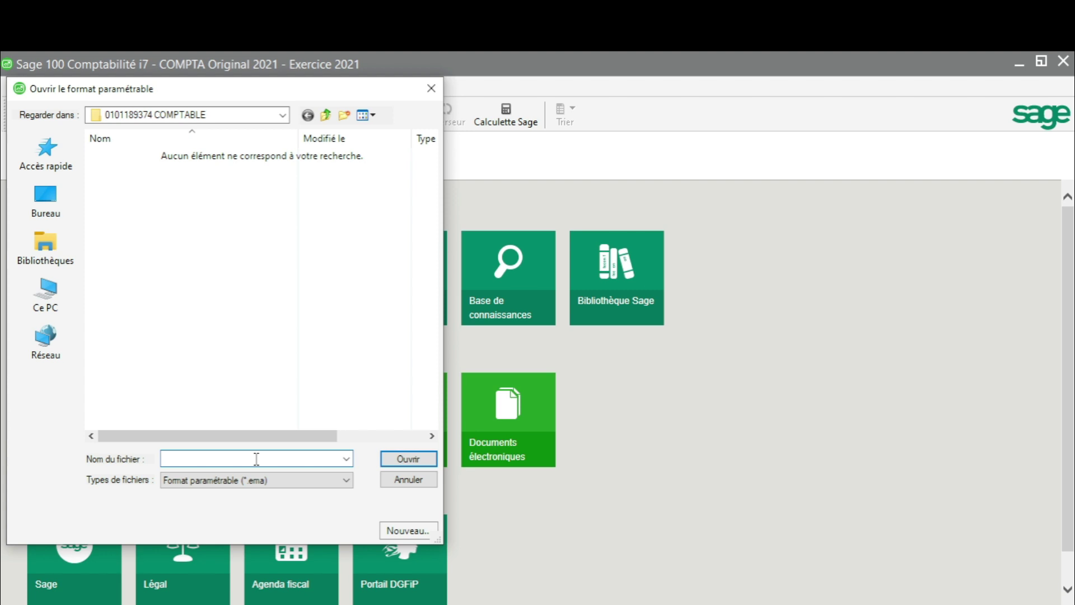
pyautogui.write('C')
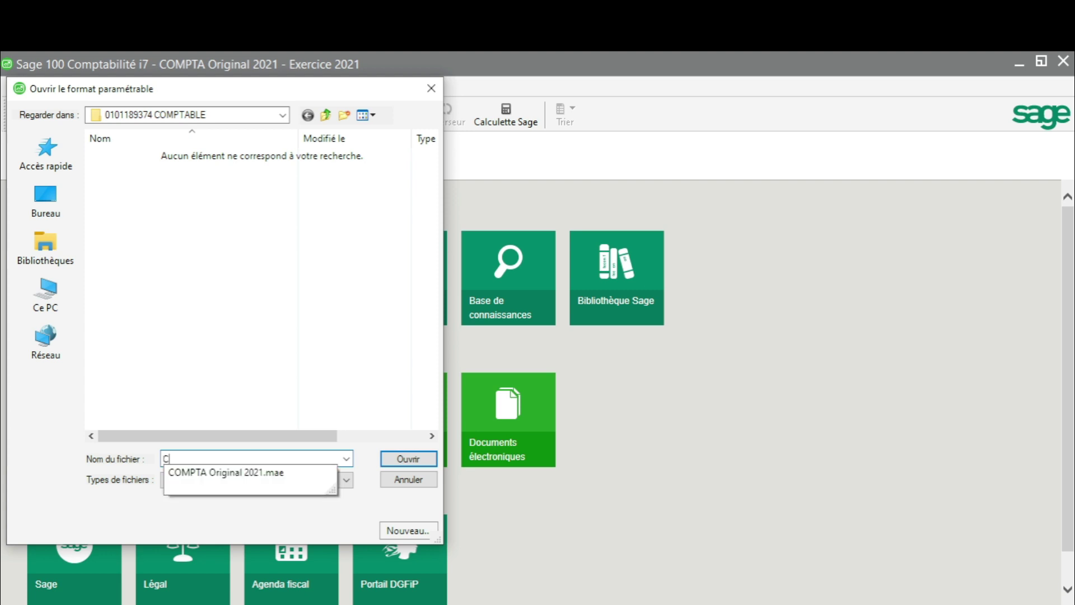
pyautogui.write('ompta i')
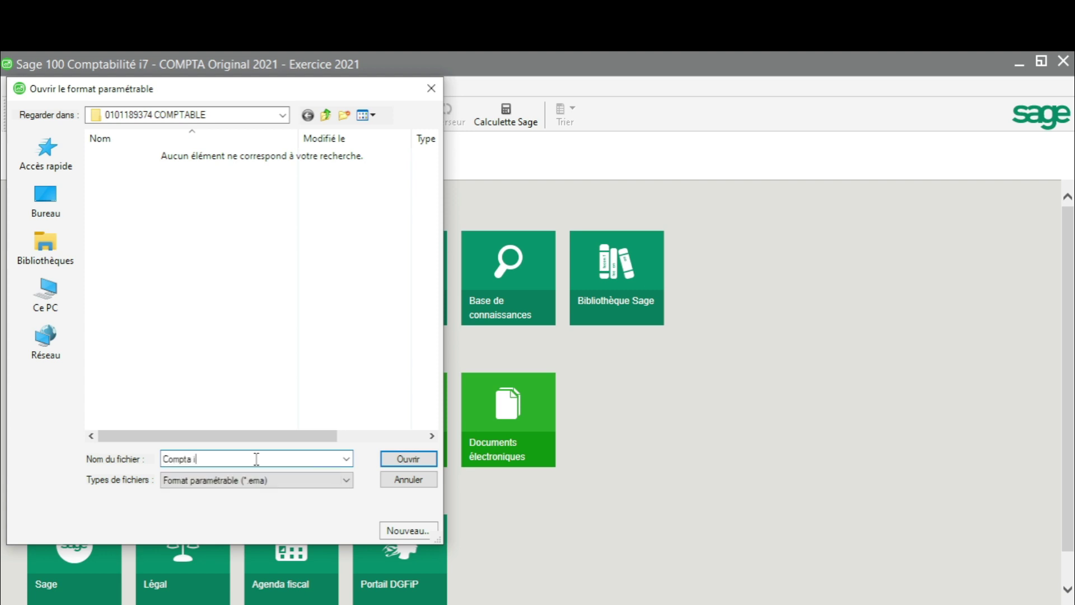
pyautogui.write('mport 2021')
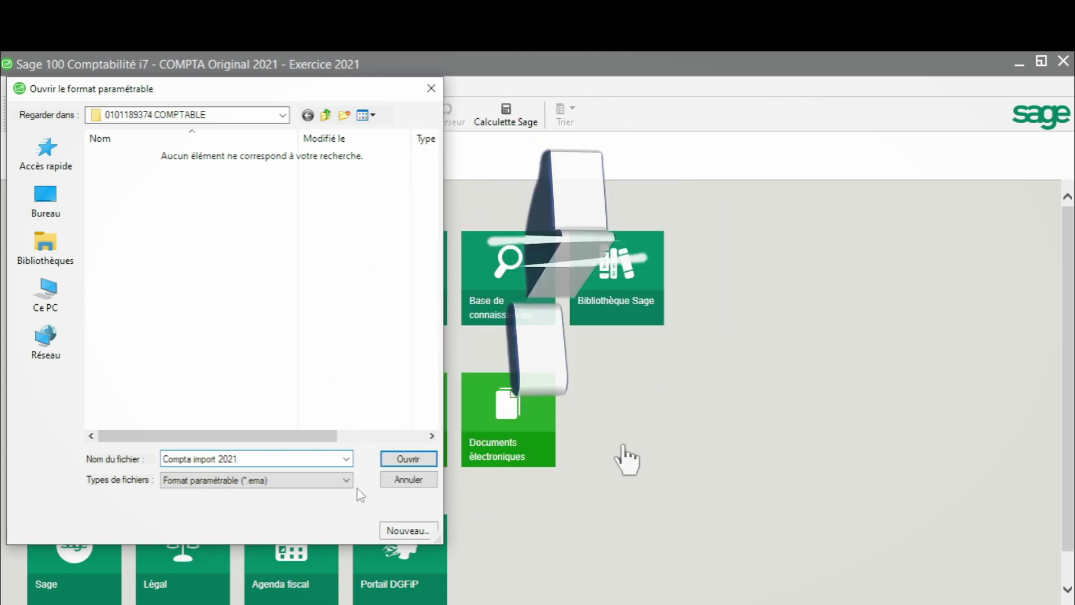
pyautogui.click(408, 458)
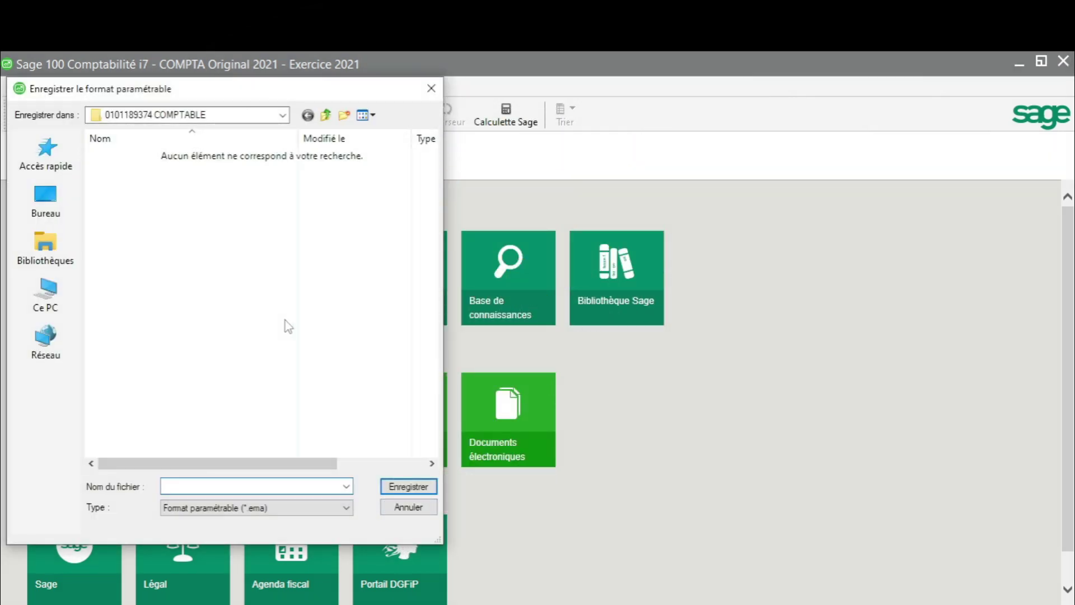
# Save the new customizable format file as Compta base 2021
pyautogui.write('C')
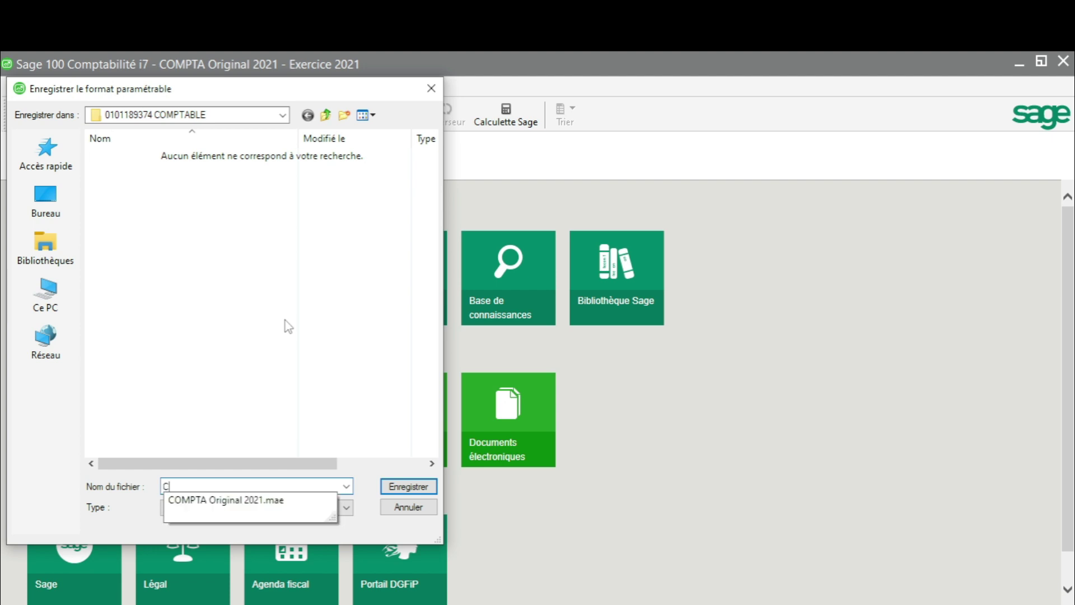
pyautogui.write('ompta base 2021')
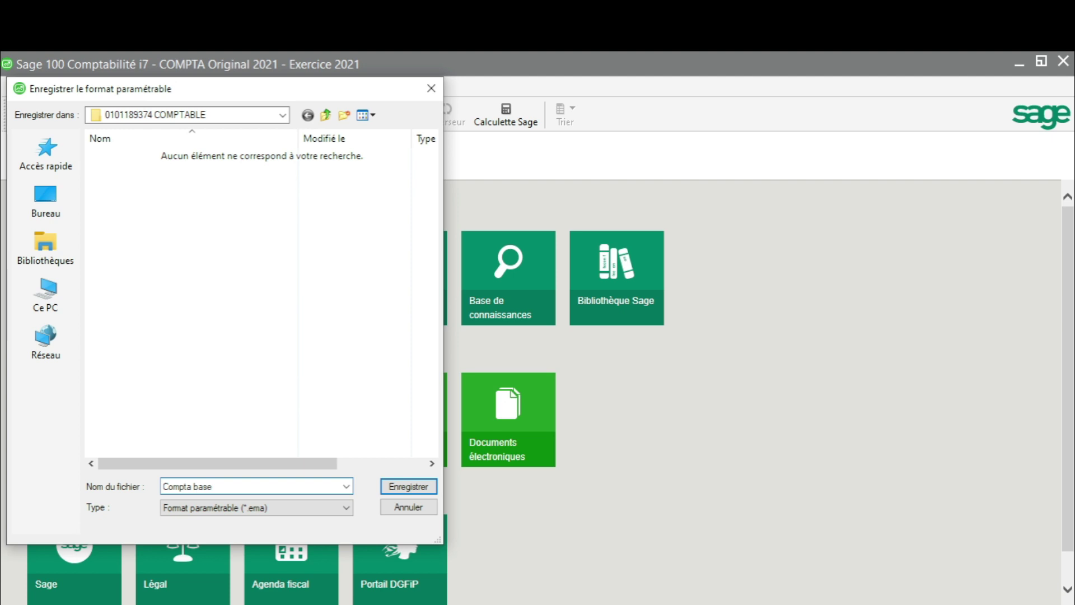
pyautogui.click(427, 486)
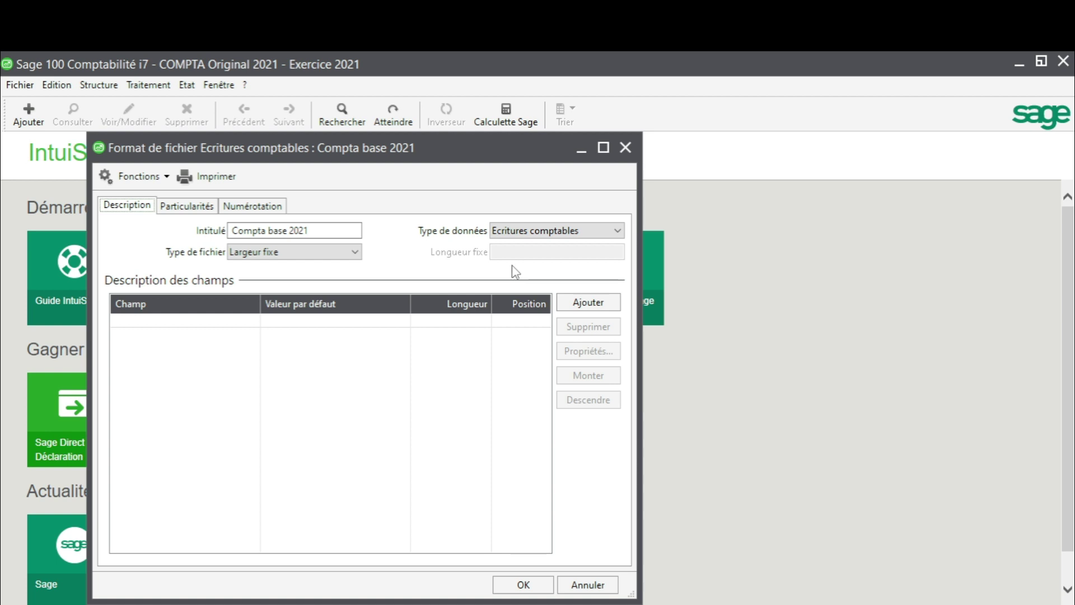
# Choose Ecritures comptables as the format's data type and add the Code journal field
pyautogui.click(535, 235)
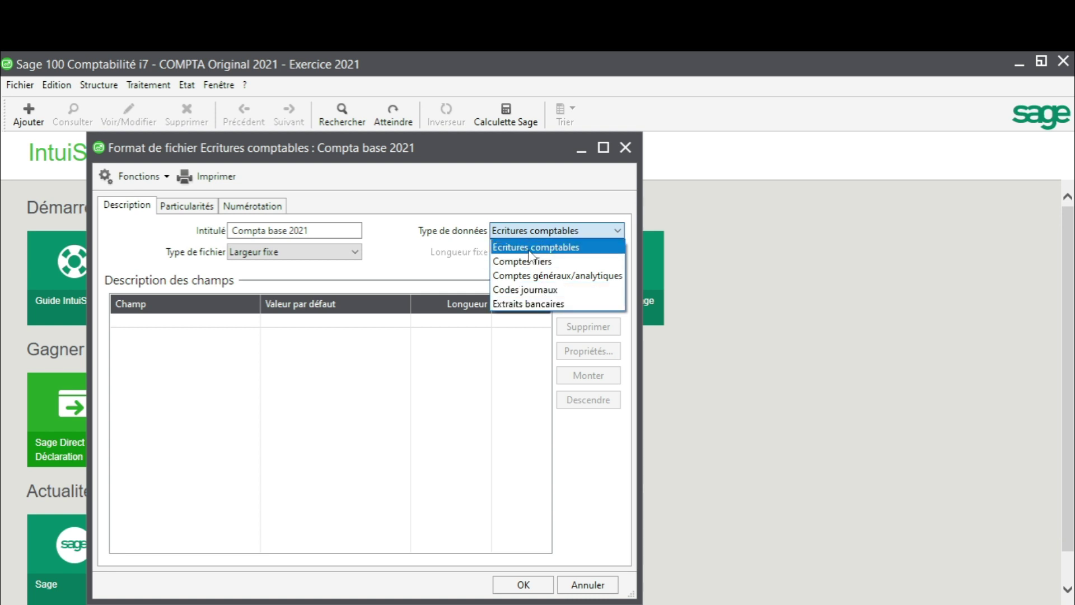
pyautogui.click(534, 249)
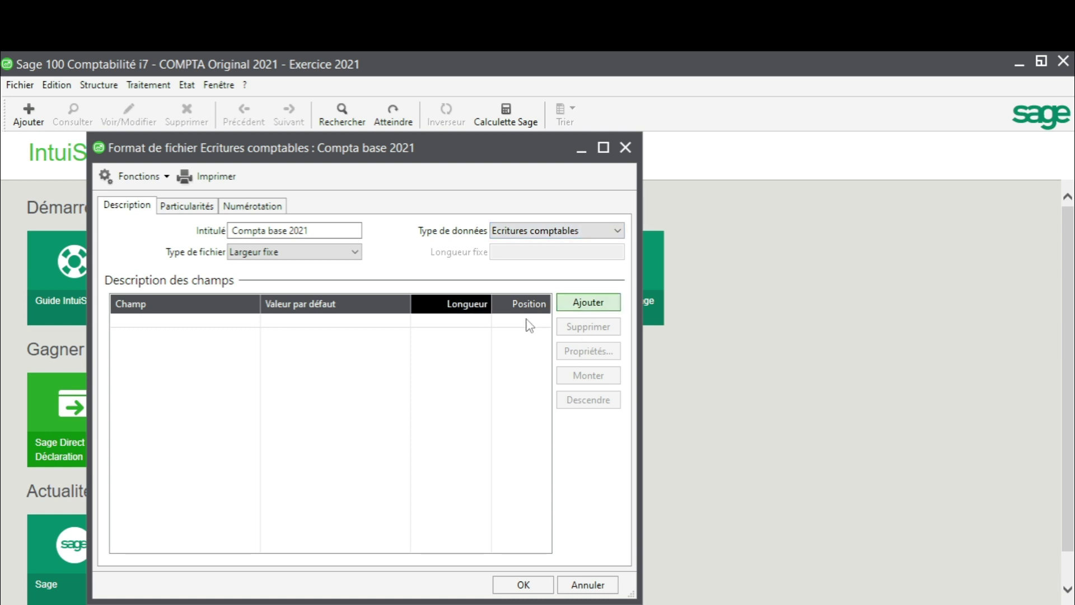
pyautogui.click(593, 313)
pyautogui.click(253, 324)
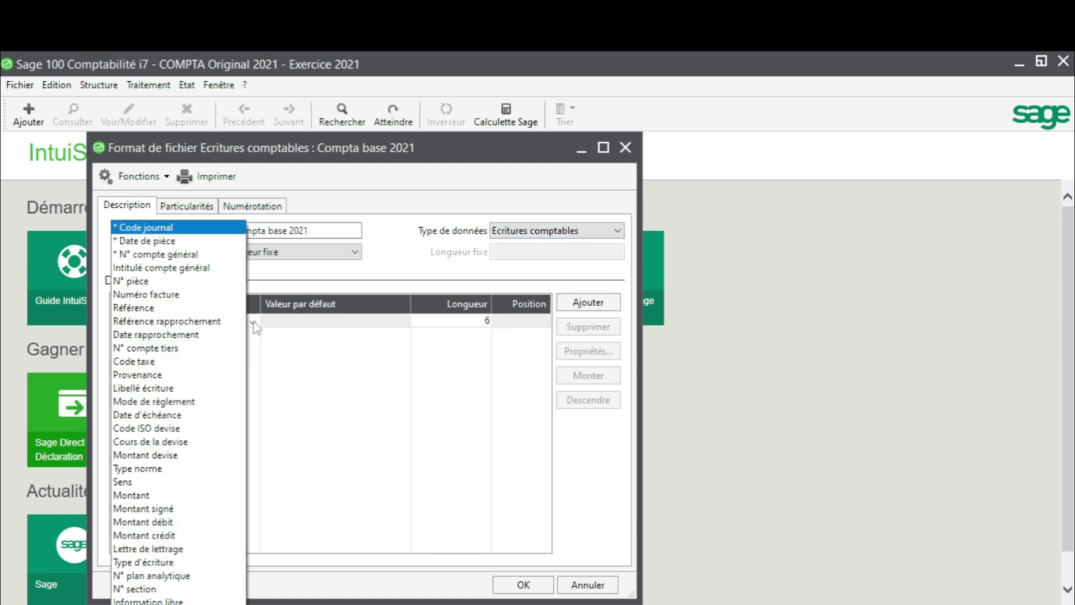
pyautogui.press('Down')
pyautogui.press('Up')
pyautogui.press('Return')
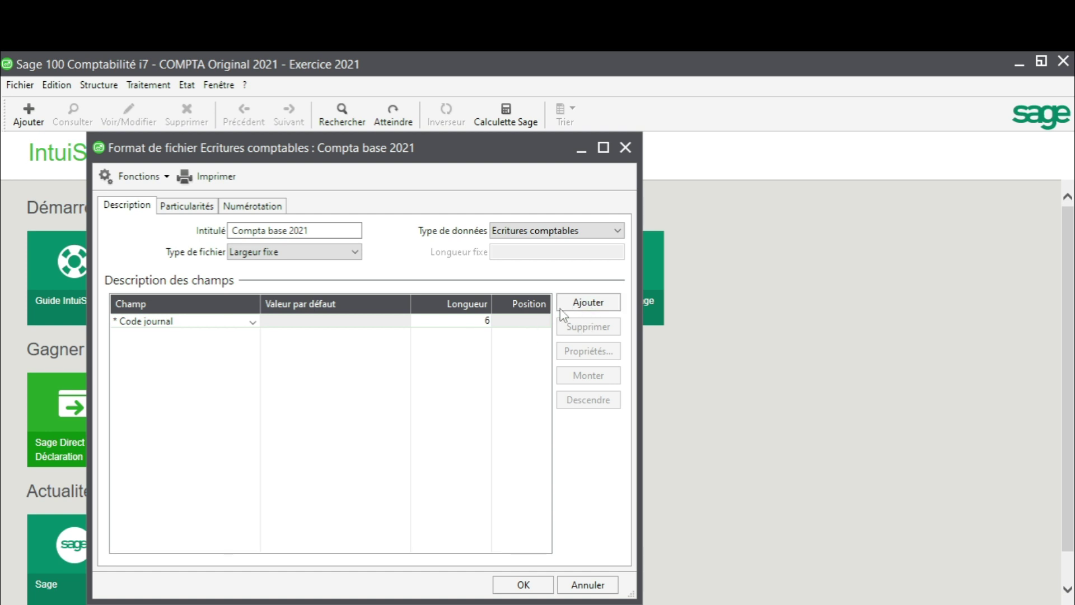
# Add the Date de pièce and N° compte général fields to the format description
pyautogui.click(586, 306)
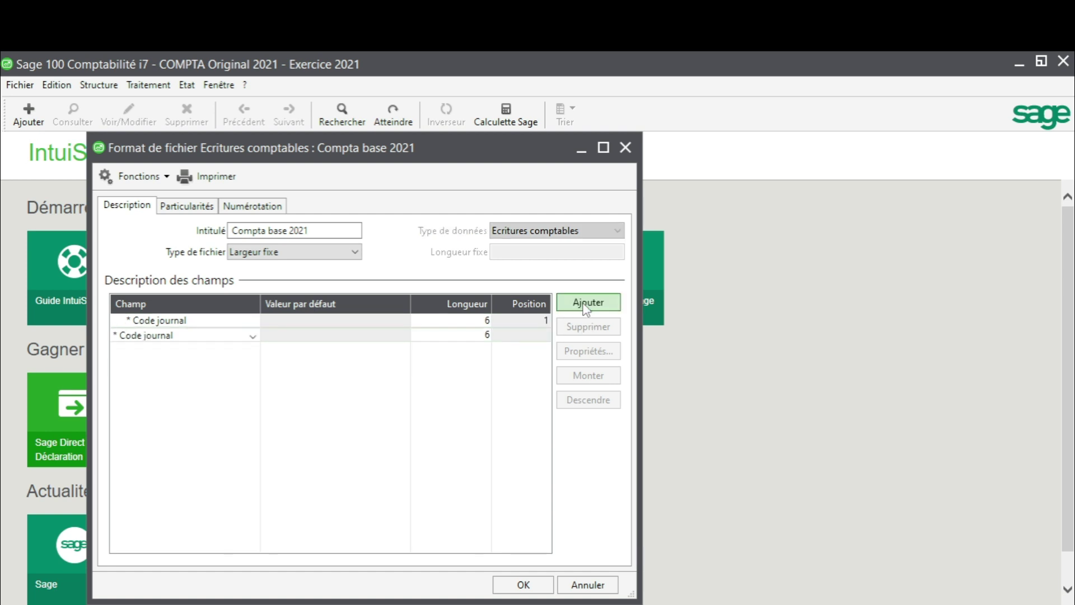
pyautogui.click(252, 336)
pyautogui.click(144, 241)
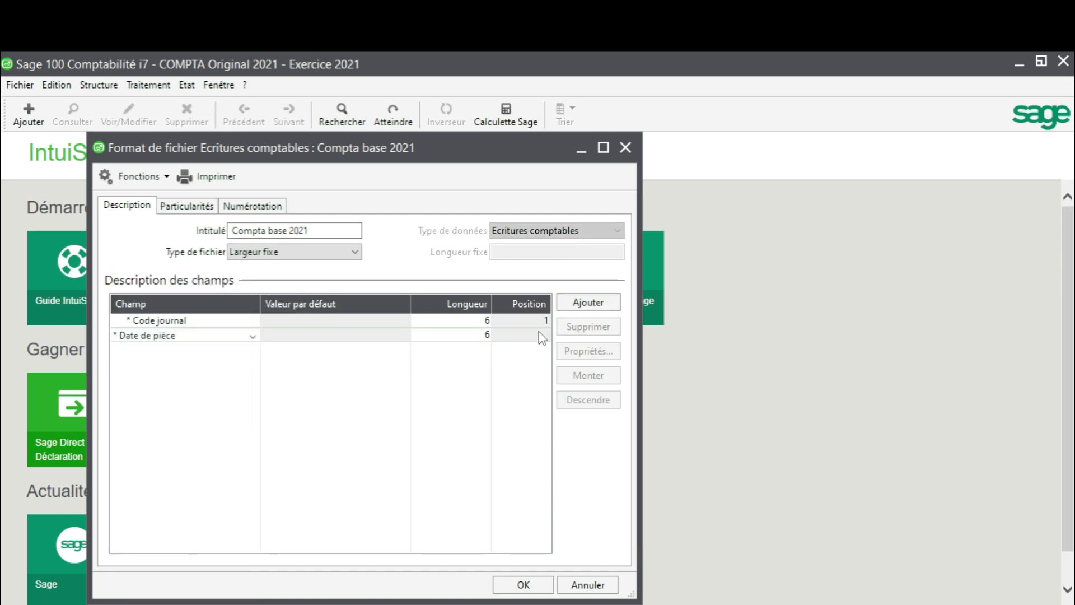
pyautogui.click(588, 303)
pyautogui.click(253, 351)
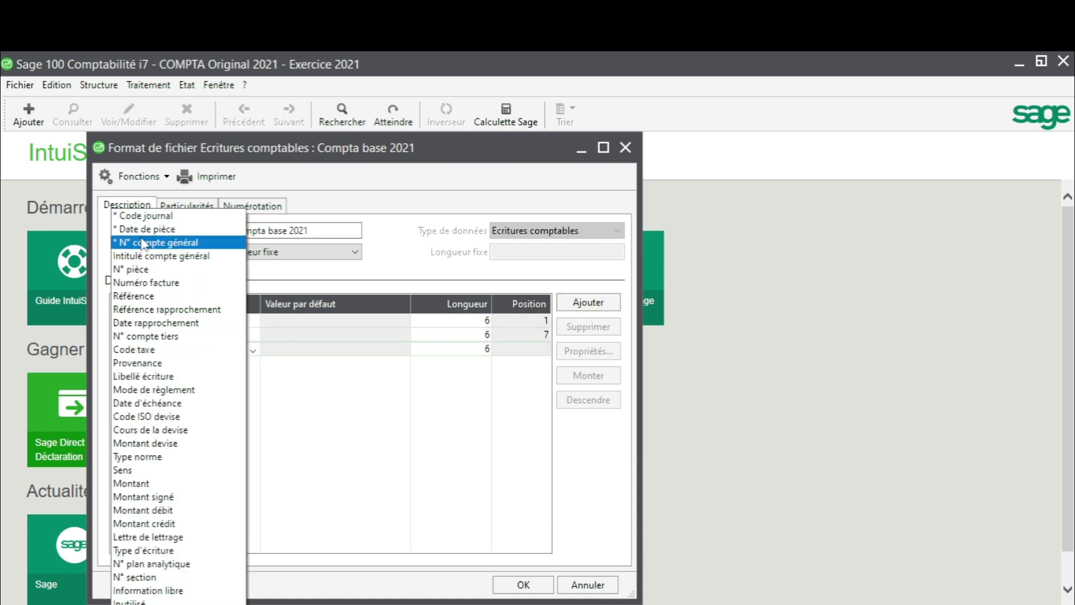
pyautogui.click(168, 239)
# Add the Intitulé compte général and N° pièce fields below the general account number field
pyautogui.click(589, 302)
pyautogui.click(232, 365)
pyautogui.click(238, 364)
pyautogui.click(253, 365)
pyautogui.click(146, 259)
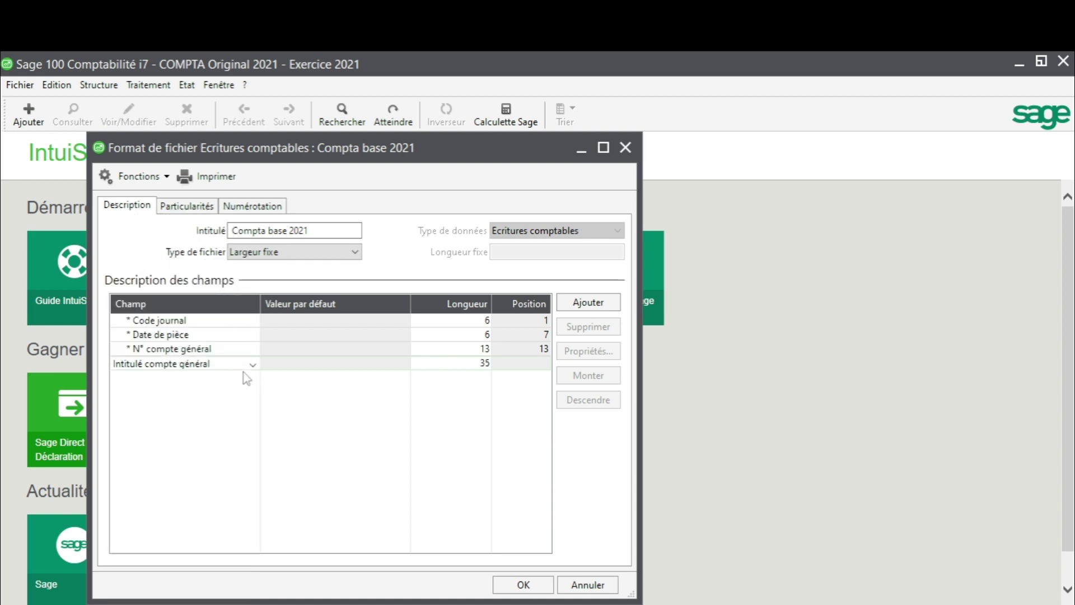
pyautogui.click(589, 302)
pyautogui.click(252, 378)
pyautogui.click(156, 265)
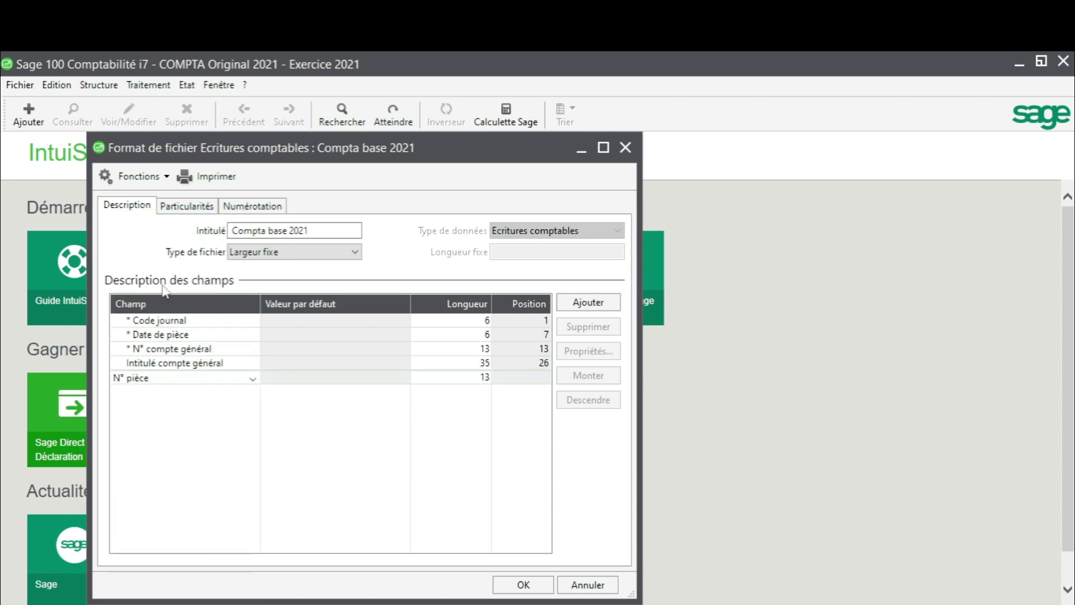
# Add the Référence and N° compte tiers fields to the format's field list
pyautogui.click(579, 307)
pyautogui.click(253, 393)
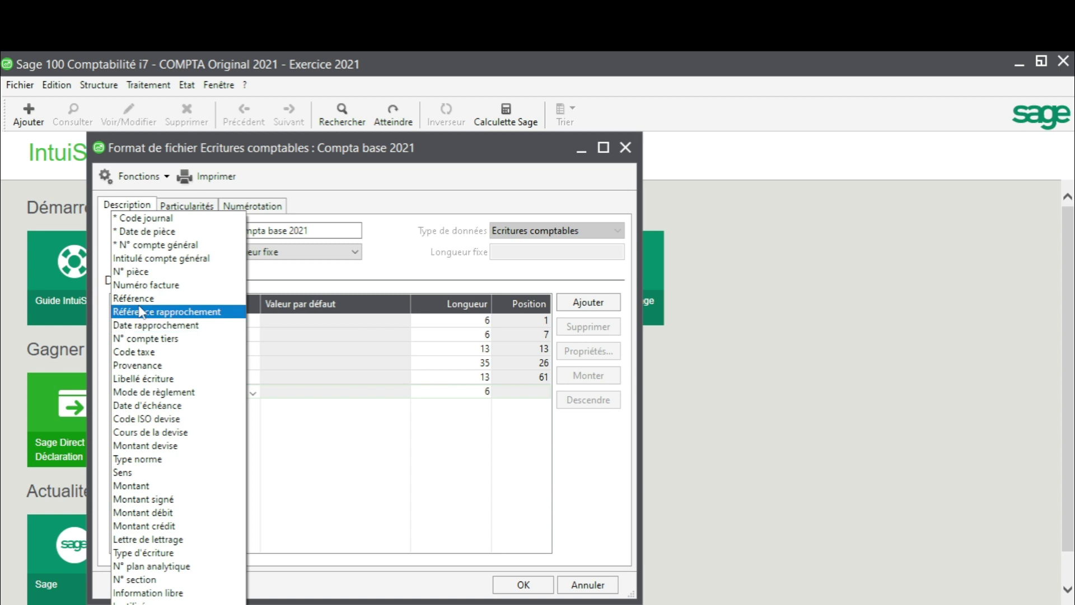
pyautogui.click(134, 298)
pyautogui.click(588, 302)
pyautogui.click(253, 406)
pyautogui.click(168, 338)
# Add the Libellé écriture and Montant devise fields to the format's field list
pyautogui.click(588, 303)
pyautogui.click(253, 420)
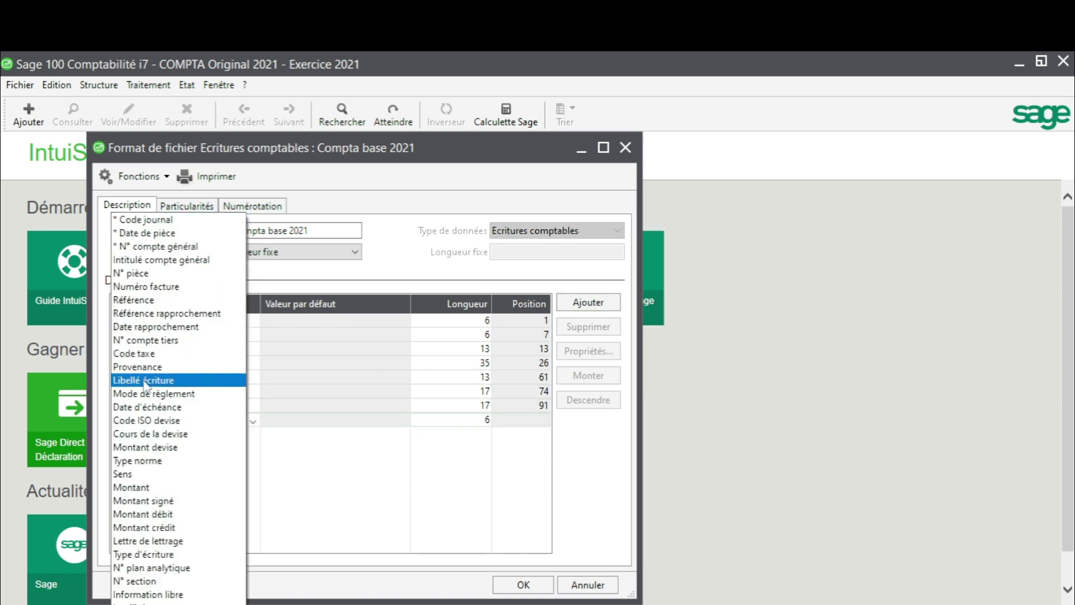
pyautogui.click(143, 380)
pyautogui.click(588, 303)
pyautogui.click(253, 435)
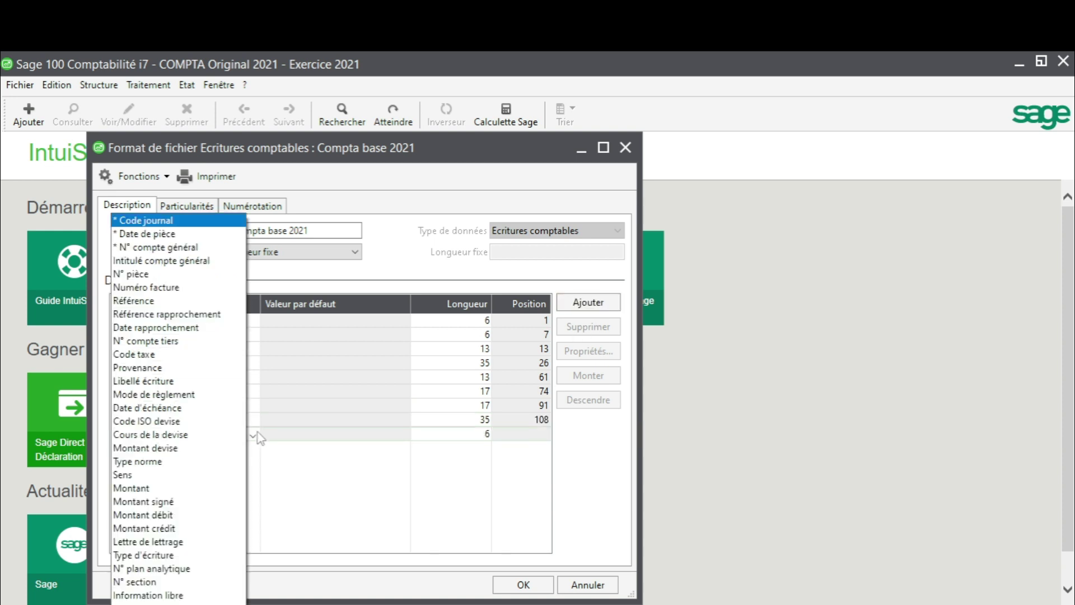
pyautogui.click(159, 448)
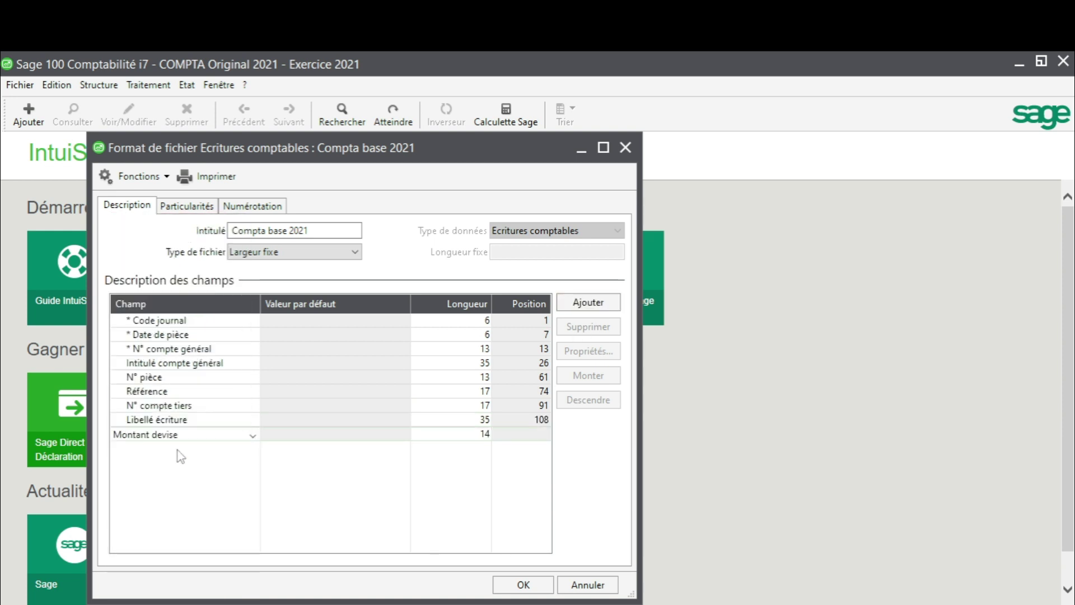
pyautogui.click(588, 302)
pyautogui.click(254, 450)
pyautogui.click(287, 476)
pyautogui.click(588, 302)
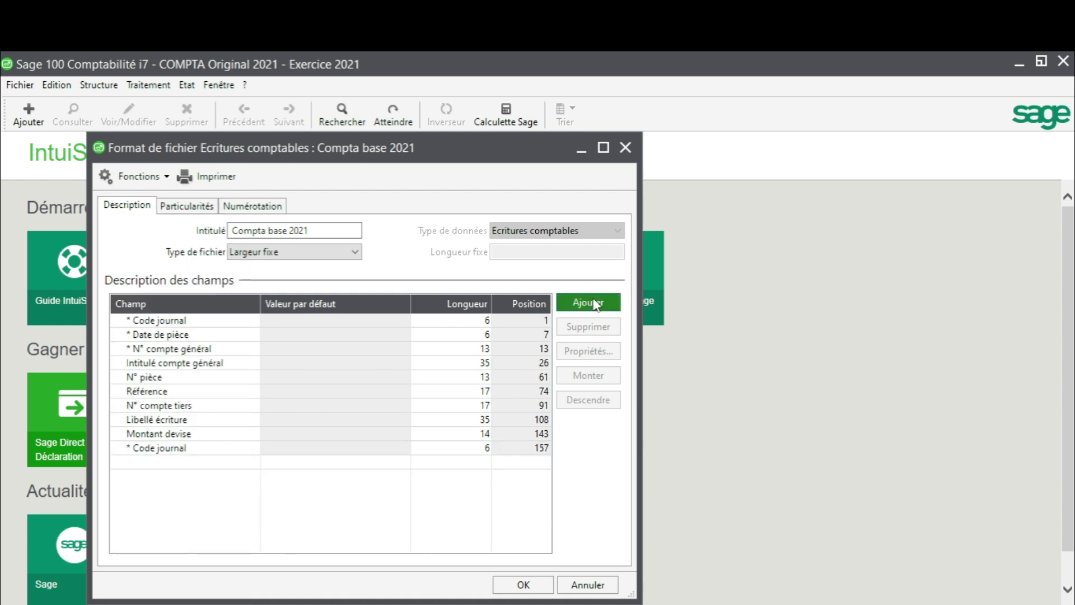
pyautogui.click(250, 451)
pyautogui.click(240, 462)
pyautogui.click(246, 448)
pyautogui.click(588, 327)
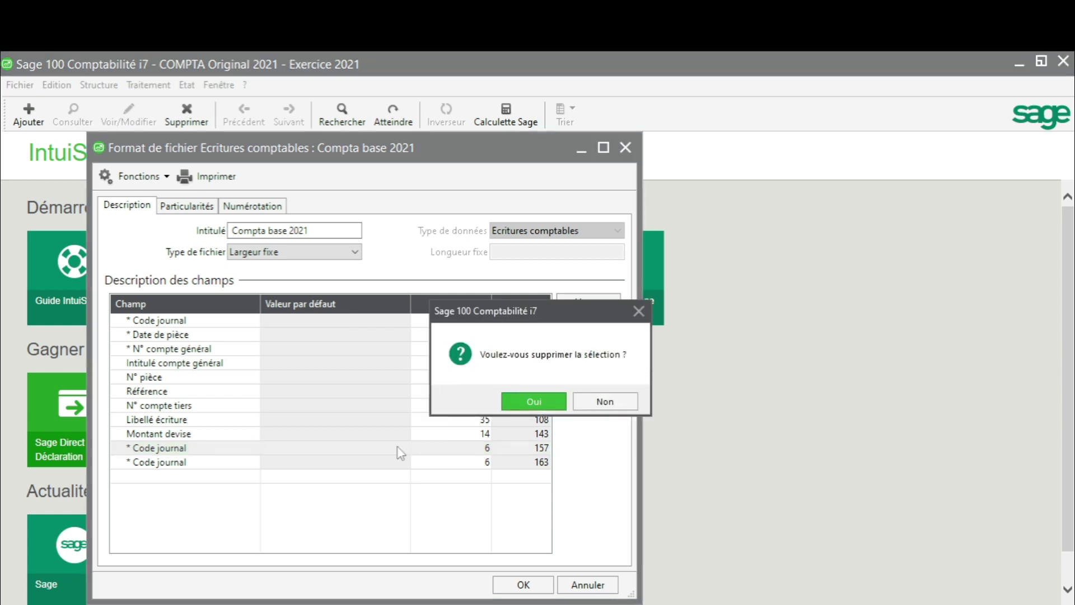
pyautogui.click(508, 401)
pyautogui.click(263, 449)
pyautogui.click(588, 327)
pyautogui.click(557, 401)
# Add the Montant and Montant débit fields after the Montant devise field
pyautogui.click(588, 303)
pyautogui.click(253, 450)
pyautogui.click(177, 486)
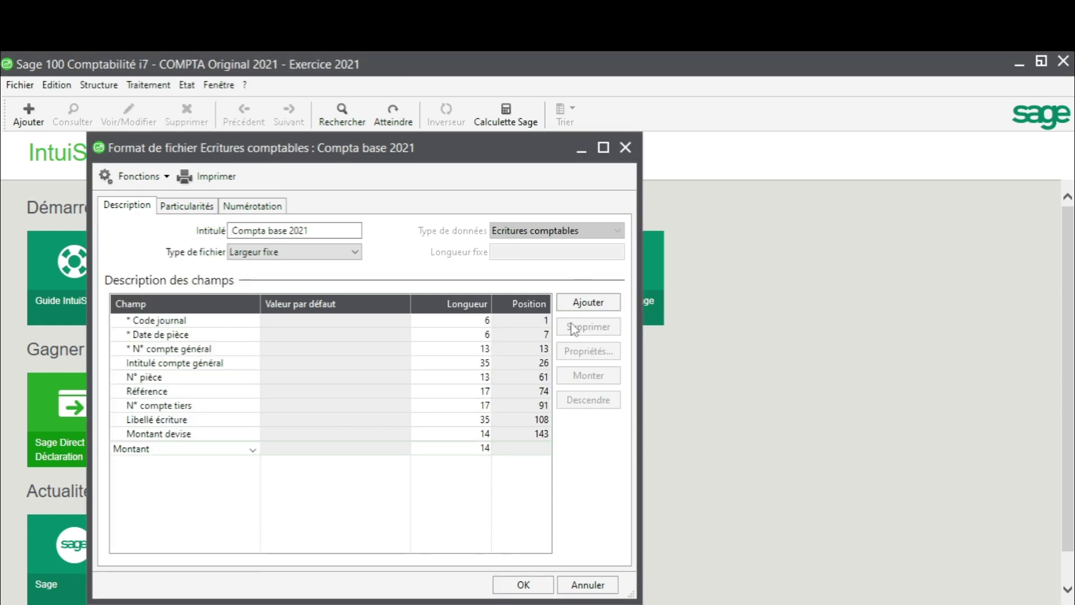
pyautogui.click(588, 302)
pyautogui.click(252, 463)
pyautogui.click(180, 513)
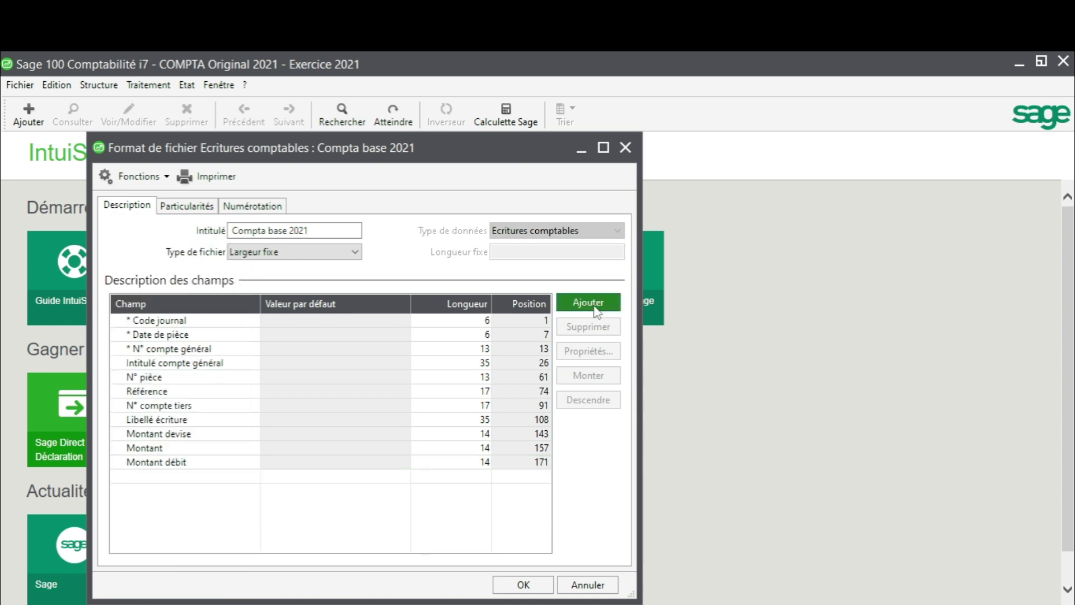
# Add the Montant crédit and Lettre de lettrage fields, and validate the completed format
pyautogui.click(588, 302)
pyautogui.click(252, 477)
pyautogui.click(204, 534)
pyautogui.click(608, 304)
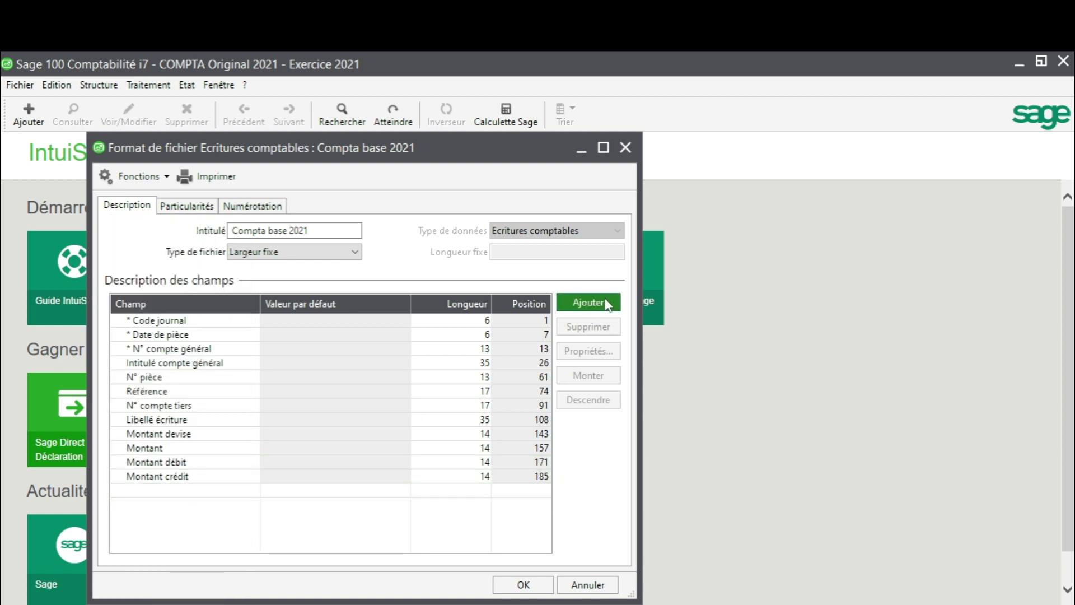
pyautogui.click(253, 493)
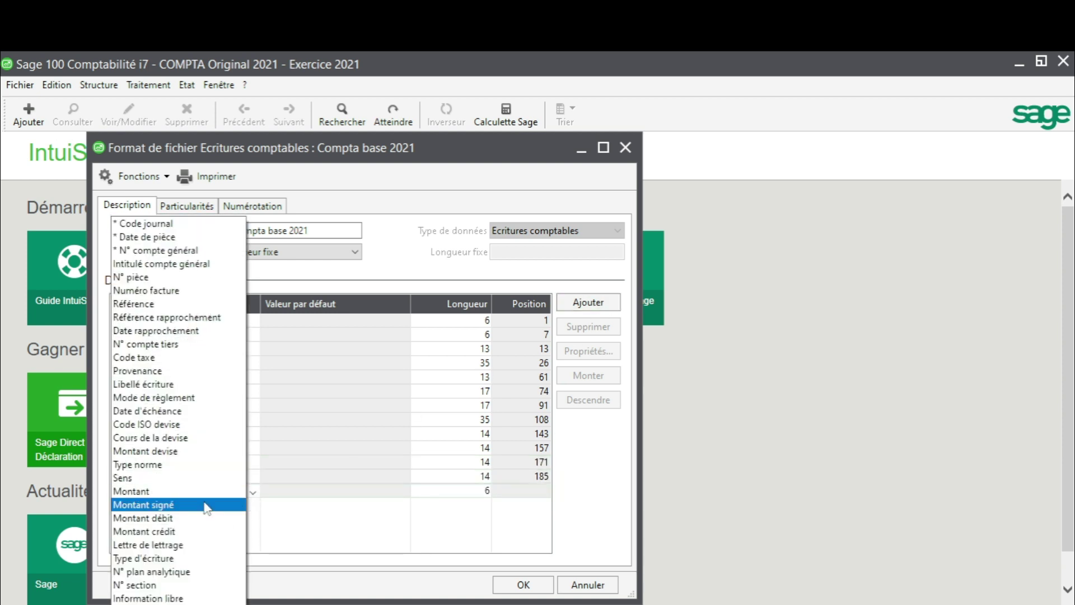
pyautogui.click(166, 546)
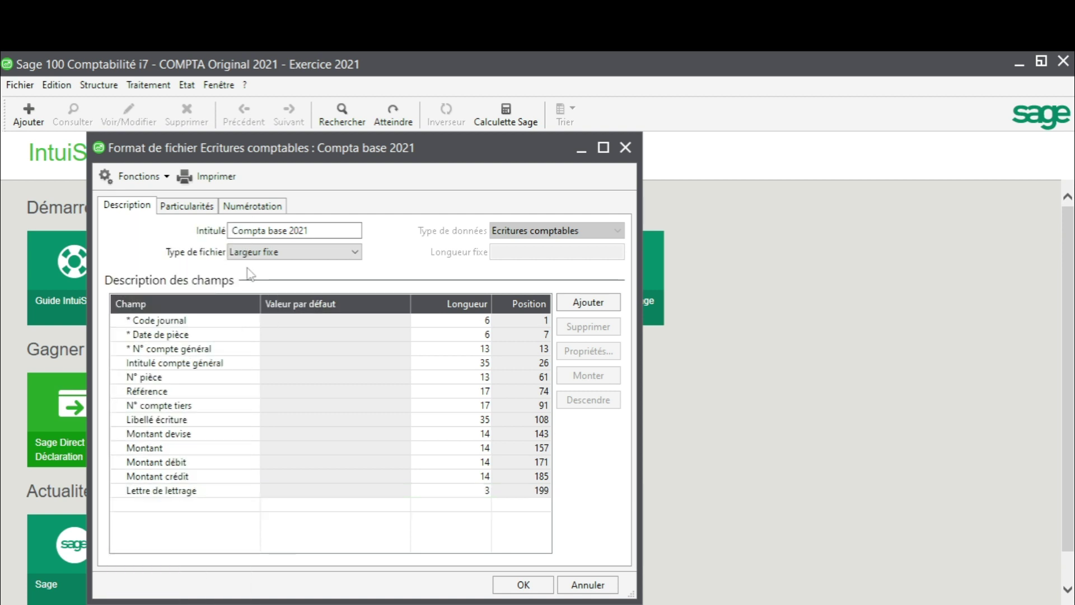
pyautogui.click(535, 584)
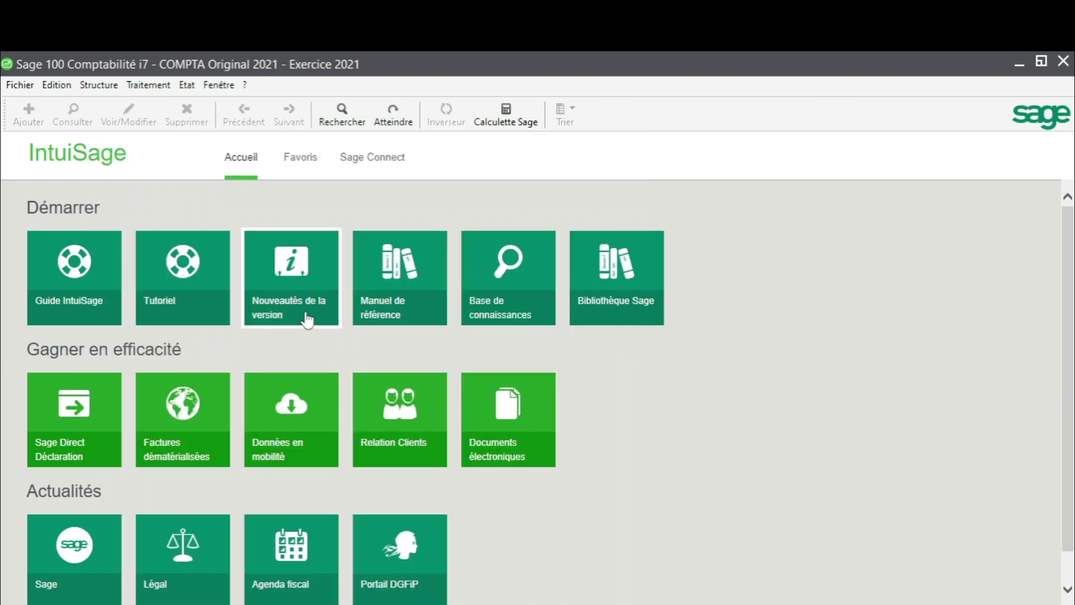
# Start a customizable-format export using Compta base 2021 and save the export text file as Base 2021
pyautogui.click(20, 85)
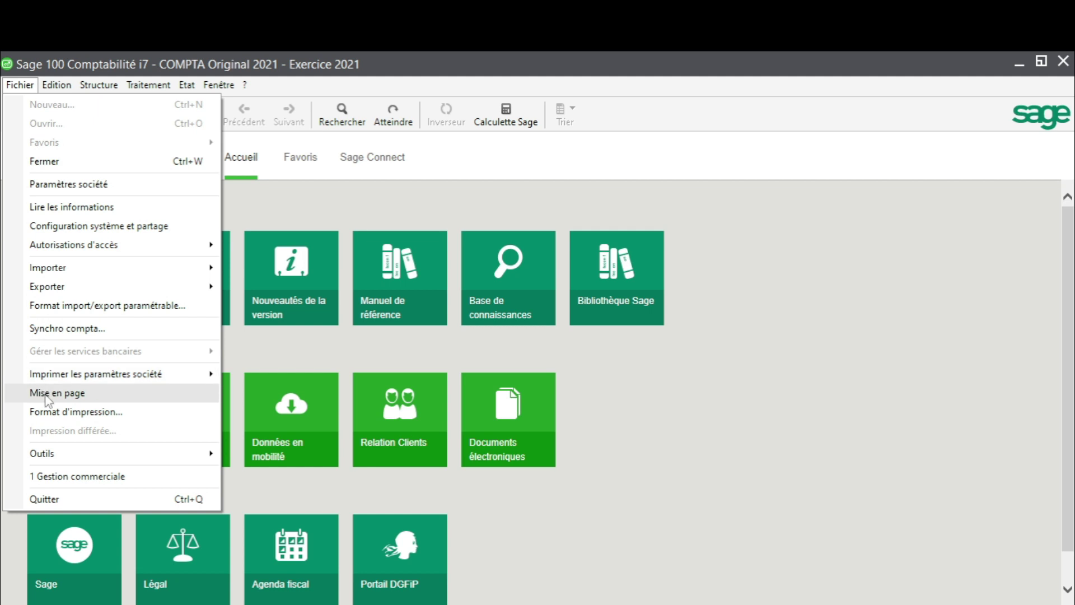
pyautogui.moveTo(129, 288)
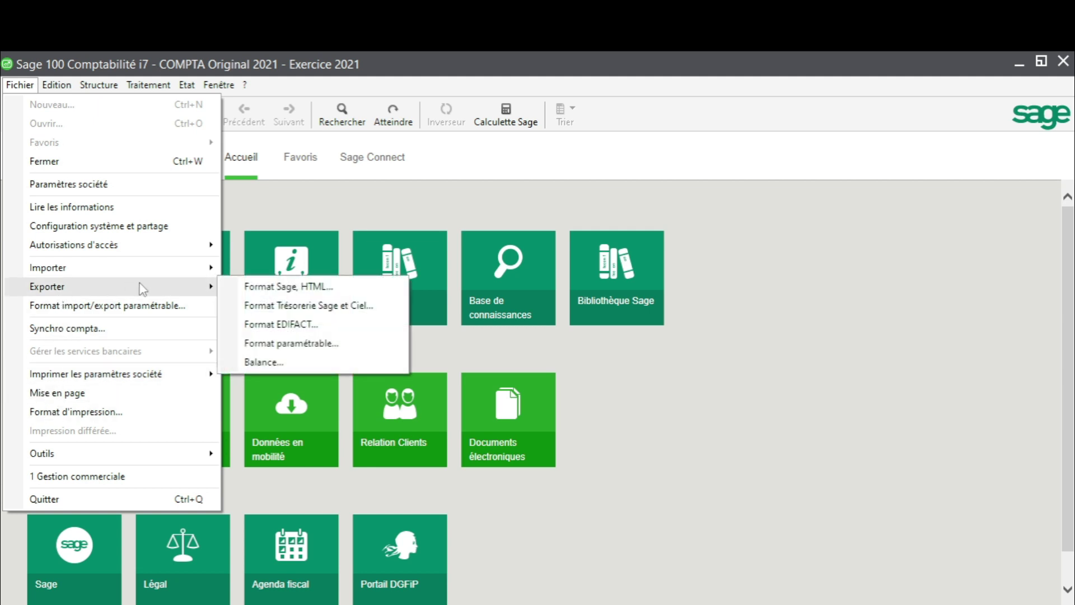
pyautogui.click(285, 344)
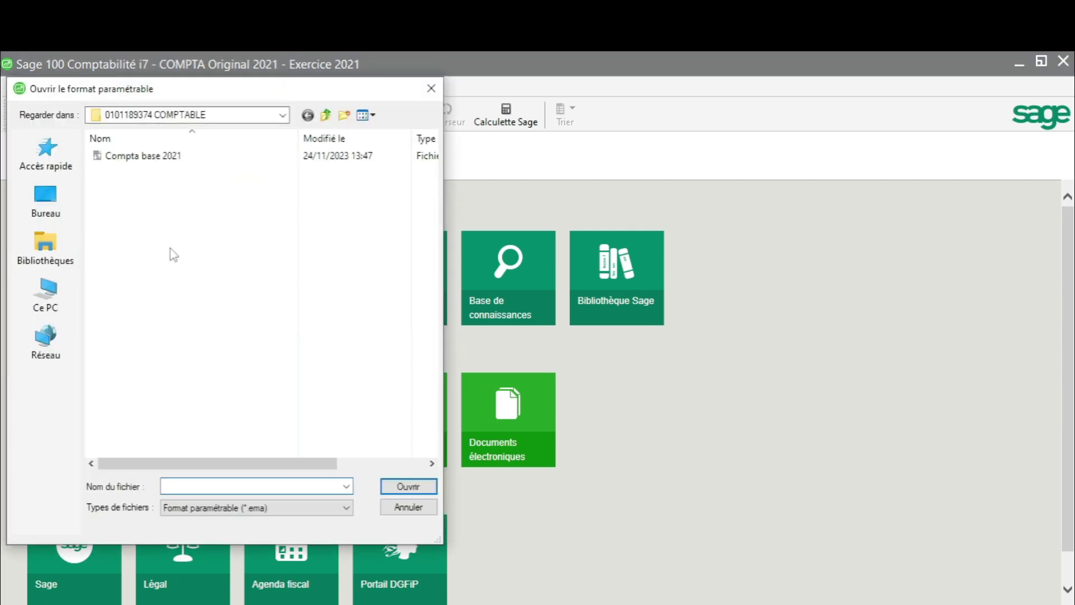
pyautogui.doubleClick(134, 159)
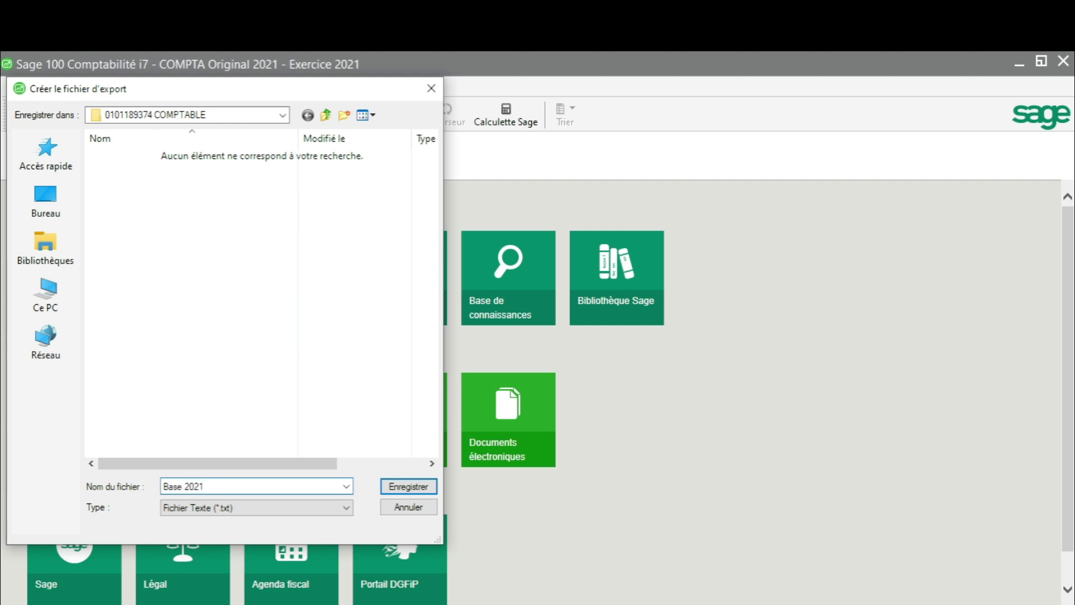
pyautogui.click(425, 488)
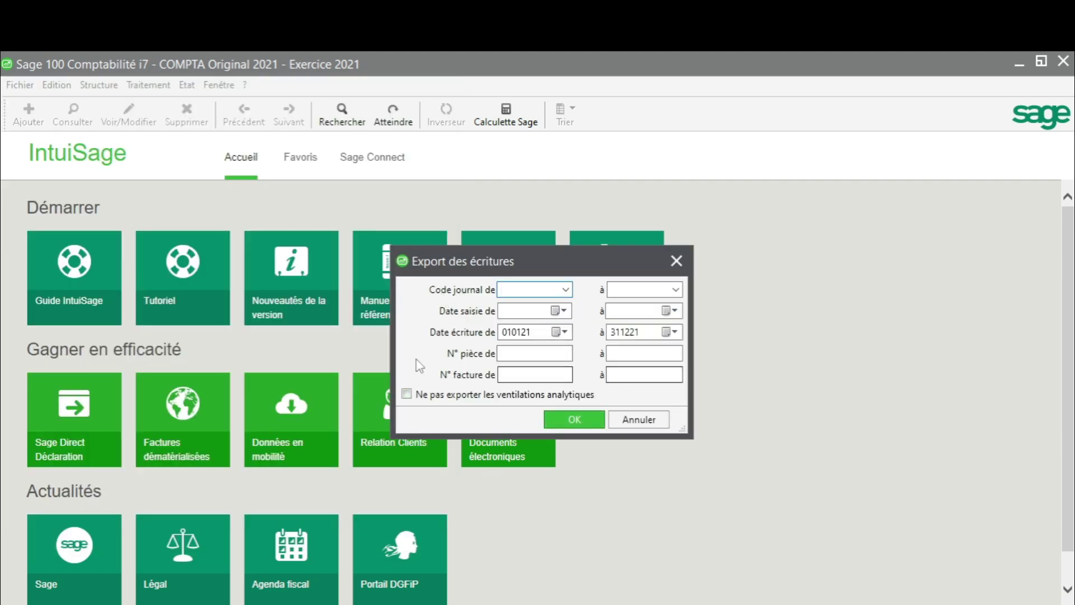
# Limit the entry export to journal codes ACH through VTE and run it
pyautogui.click(566, 290)
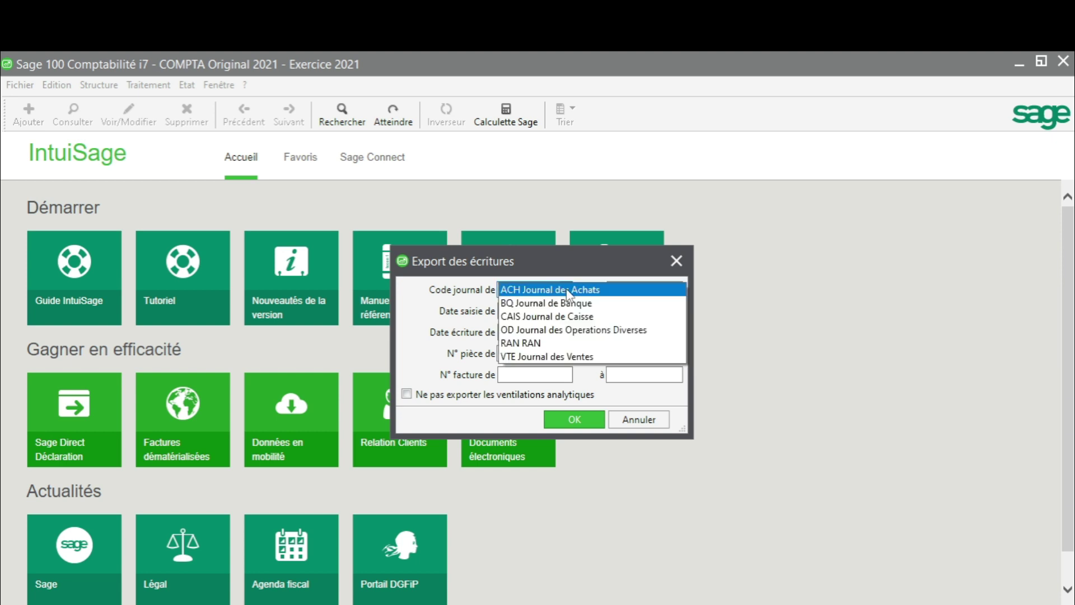
pyautogui.click(569, 291)
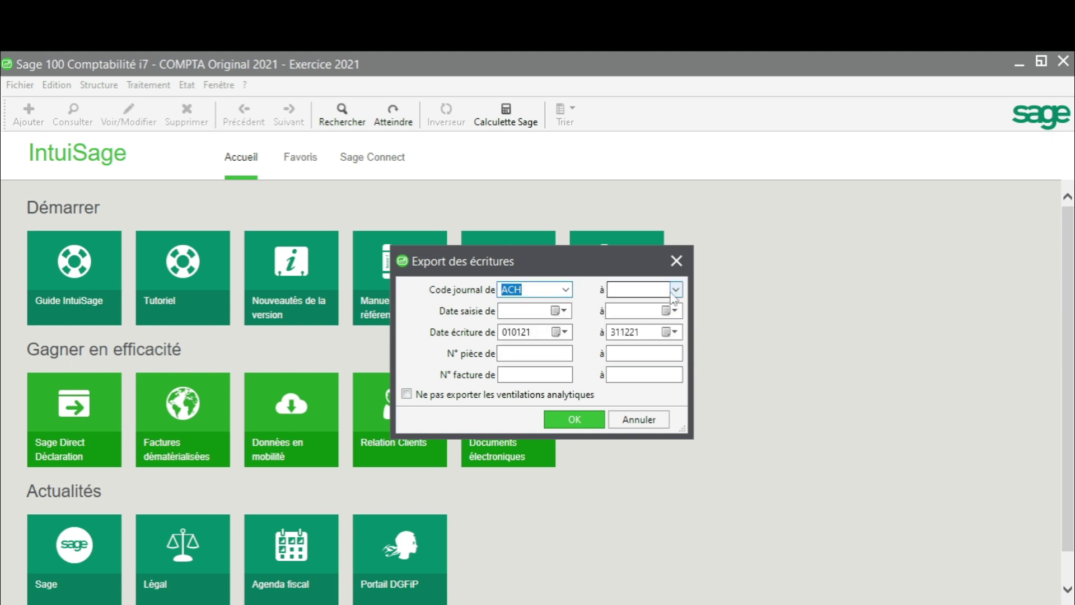
pyautogui.click(676, 290)
pyautogui.click(629, 357)
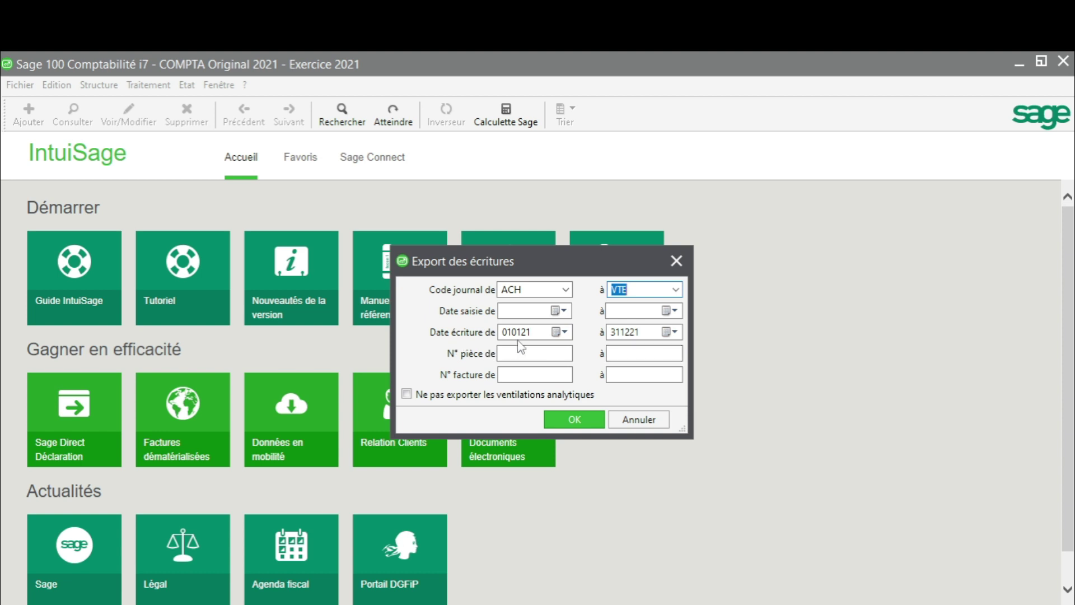
pyautogui.click(571, 419)
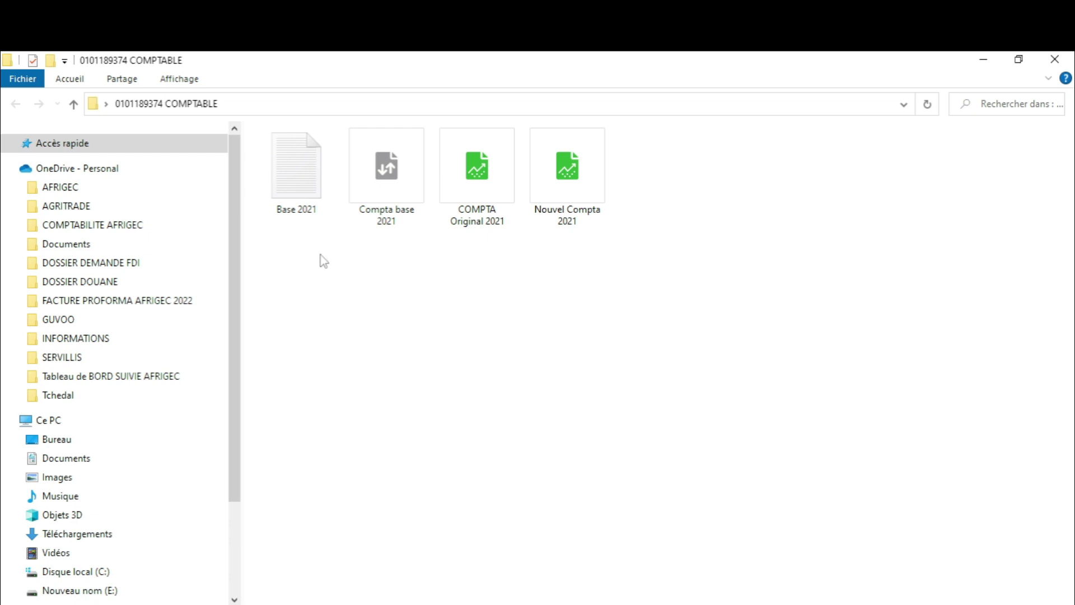
# Open the exported Base 2021 text file full-screen in Notepad and look through its purchase journal entries
pyautogui.doubleClick(314, 190)
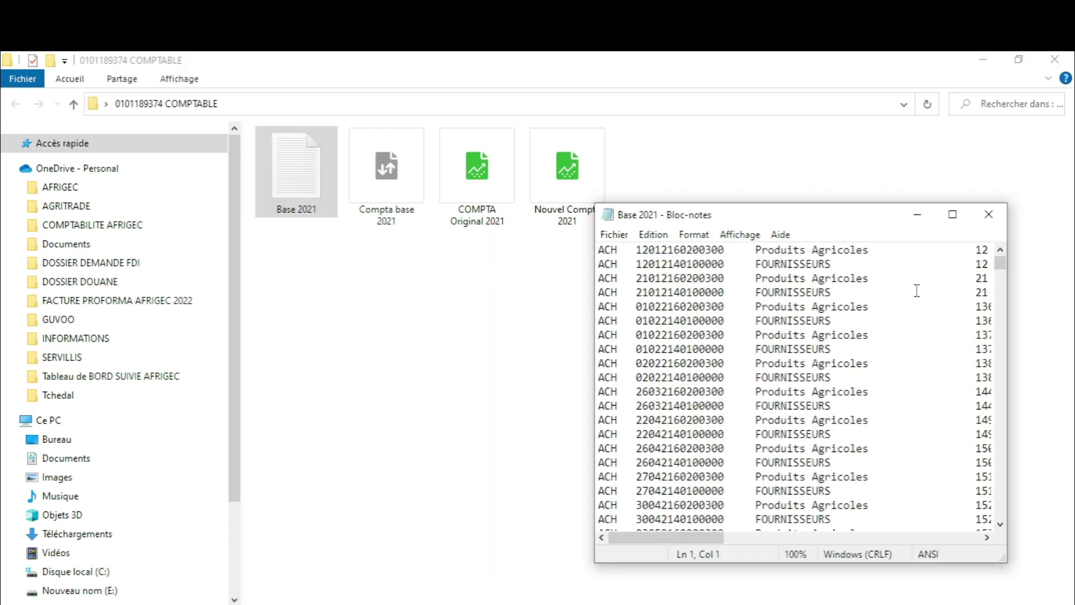
pyautogui.click(953, 214)
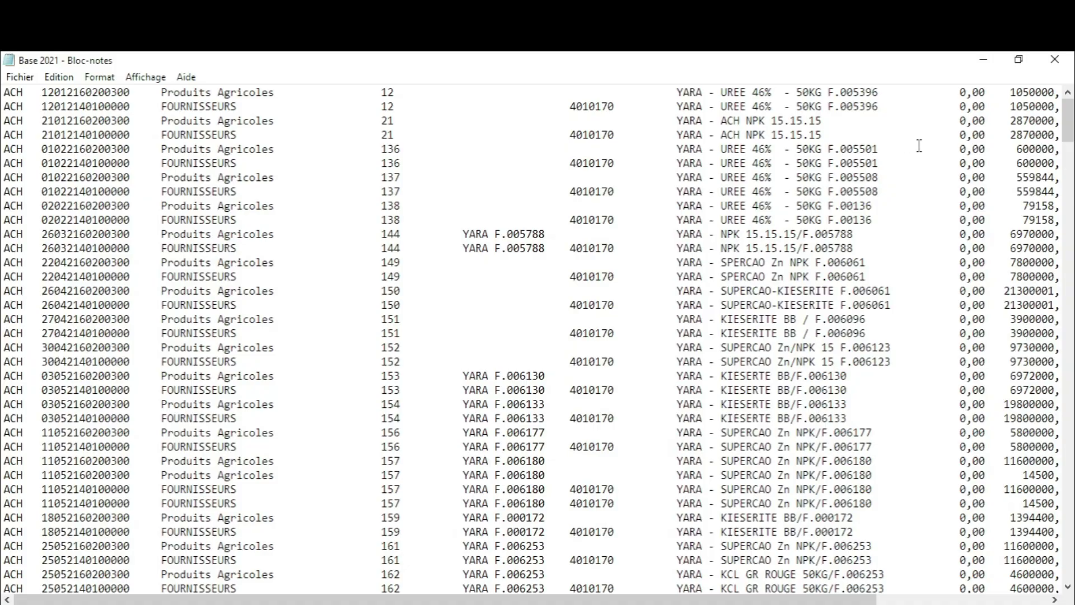
pyautogui.moveTo(1068, 120)
pyautogui.mouseDown()
pyautogui.moveTo(1068, 561)
pyautogui.moveTo(1069, 127)
pyautogui.mouseUp()
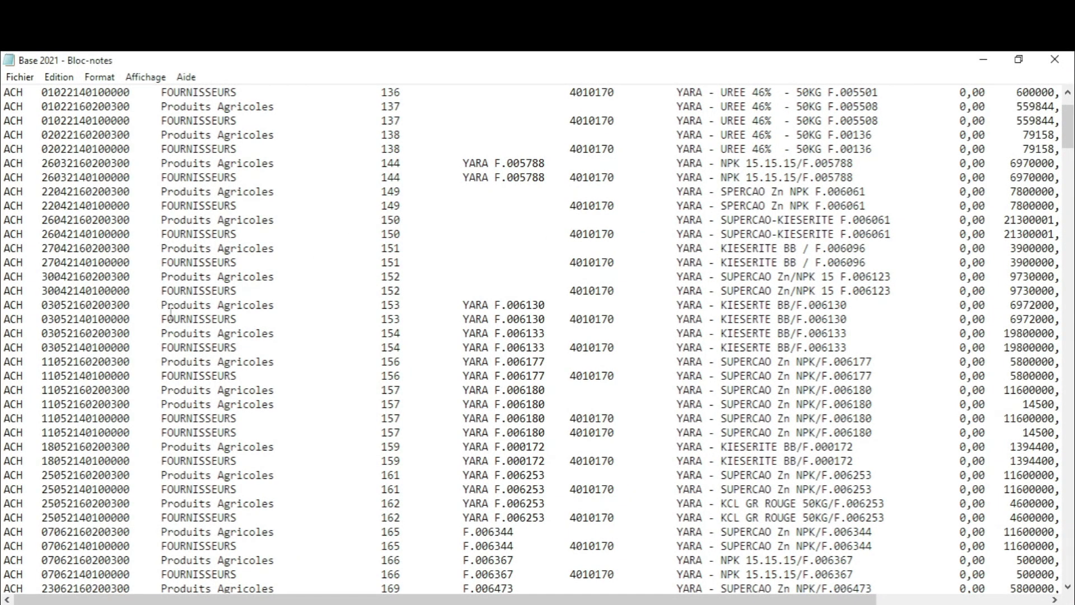
pyautogui.scroll(1, 699, 432)
pyautogui.scroll(-6, 792, 335)
pyautogui.scroll(-6, 807, 329)
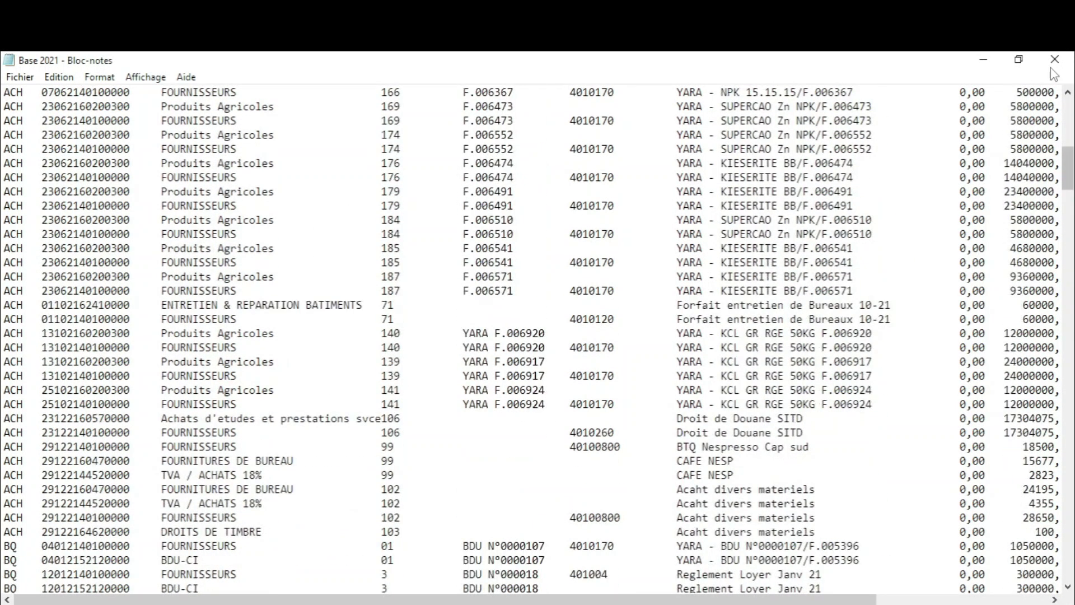
pyautogui.click(984, 59)
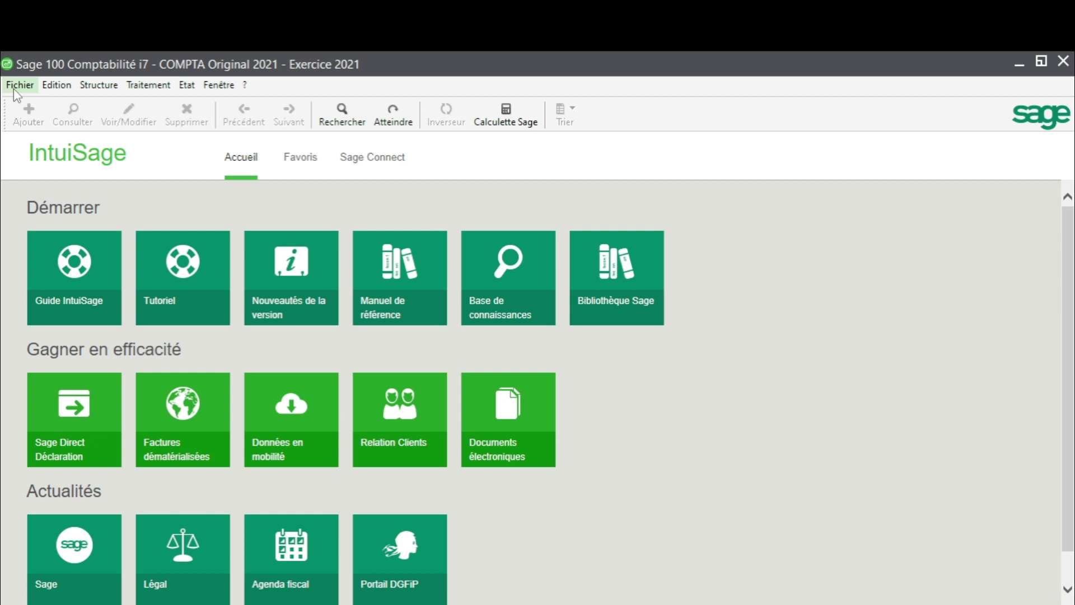
pyautogui.click(13, 89)
pyautogui.moveTo(98, 289)
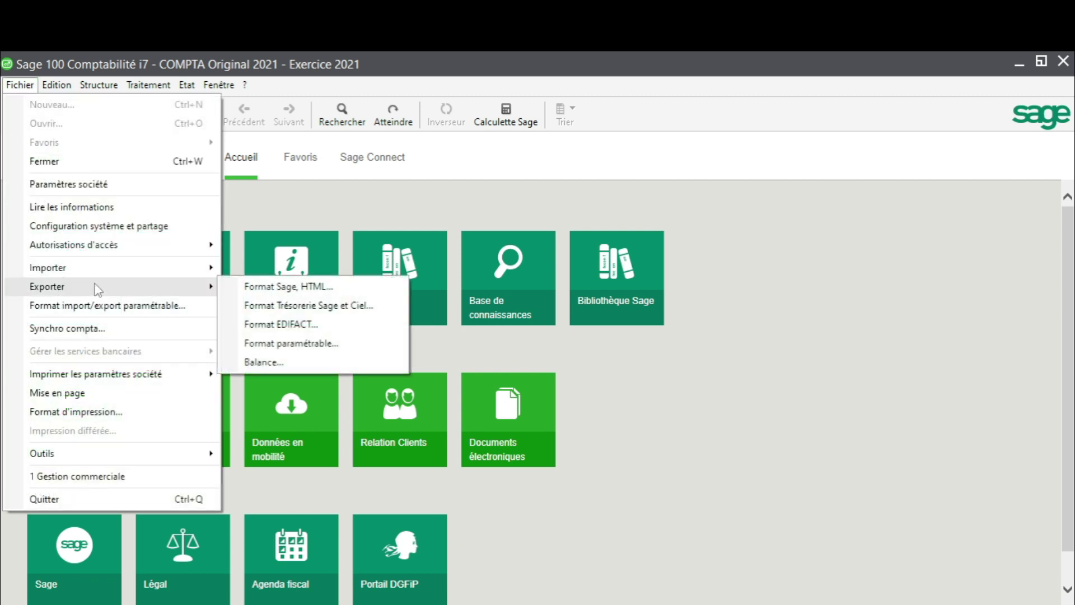
pyautogui.click(280, 343)
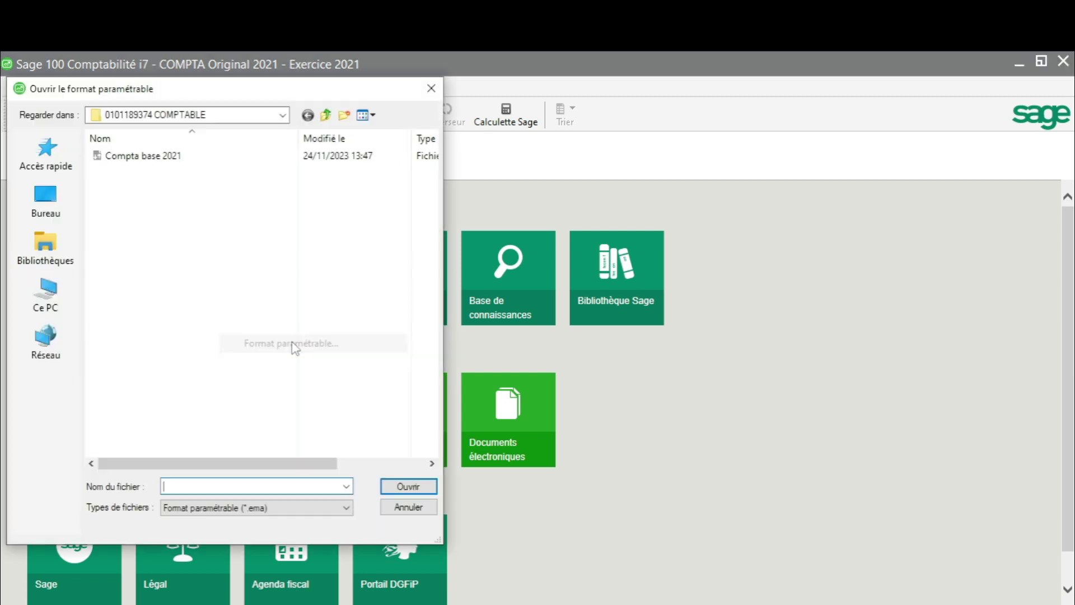
pyautogui.click(283, 116)
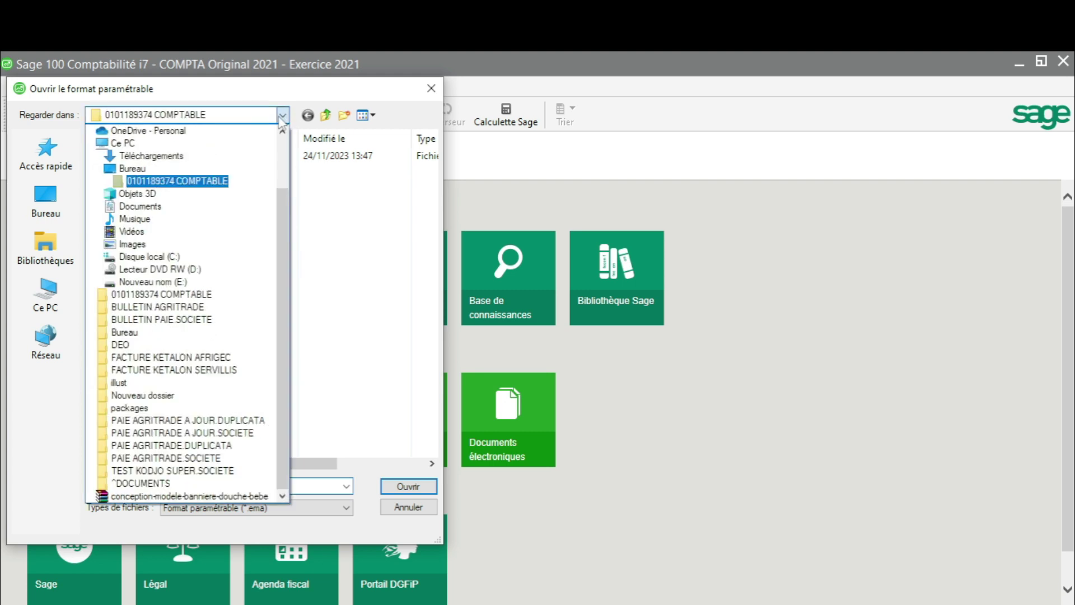
pyautogui.click(142, 182)
pyautogui.click(285, 115)
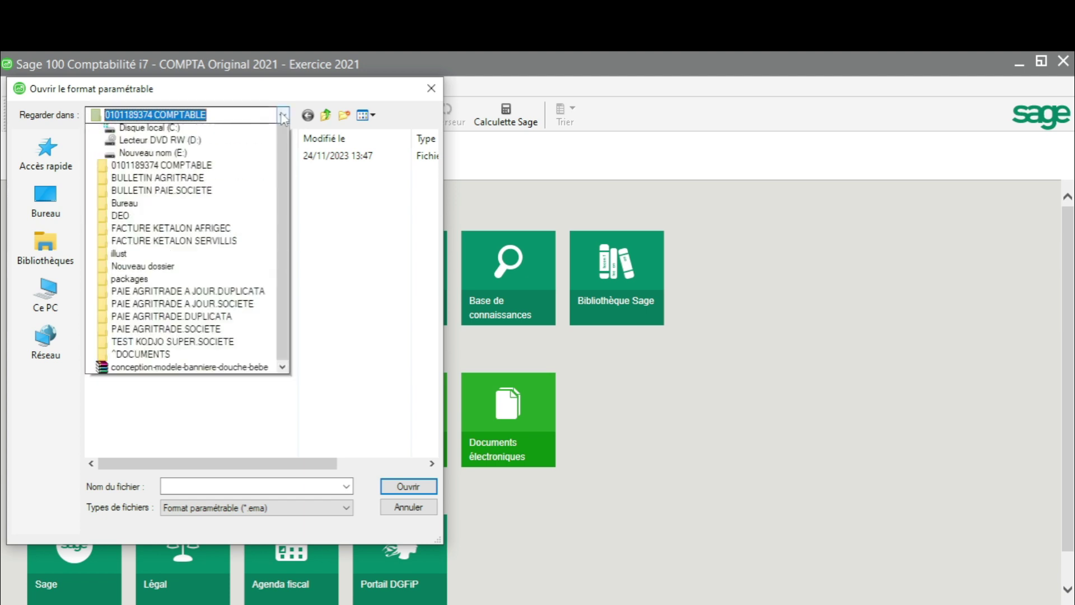
pyautogui.click(128, 167)
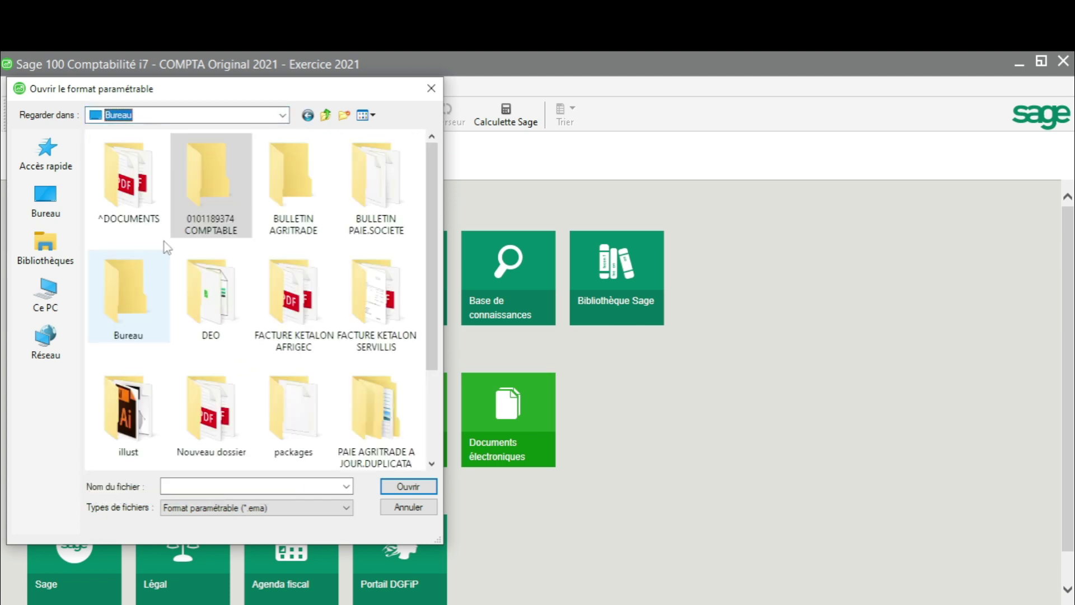
pyautogui.click(282, 115)
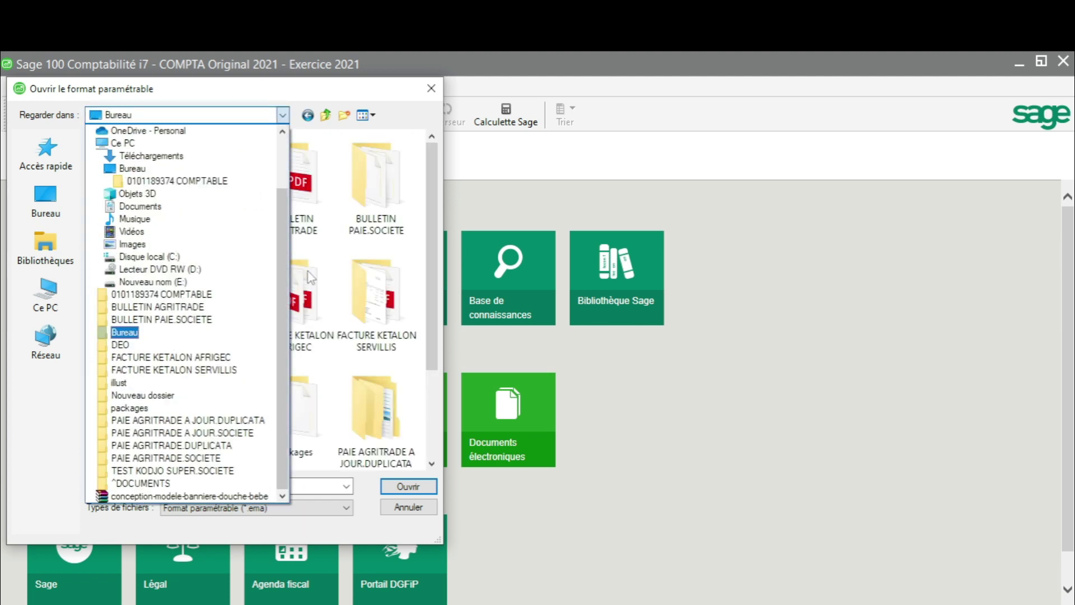
pyautogui.click(125, 332)
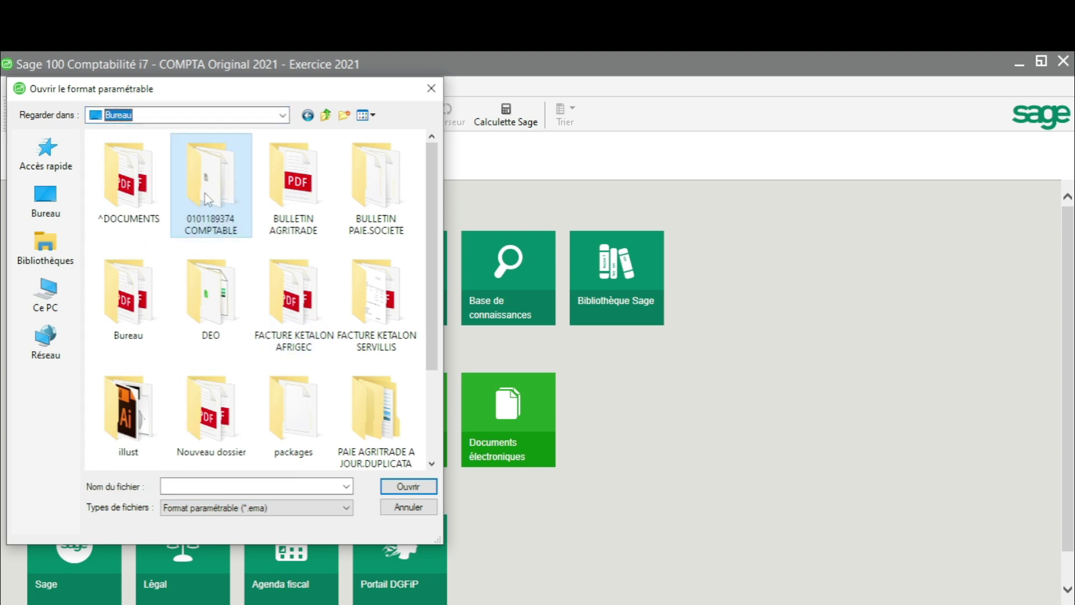
pyautogui.click(282, 114)
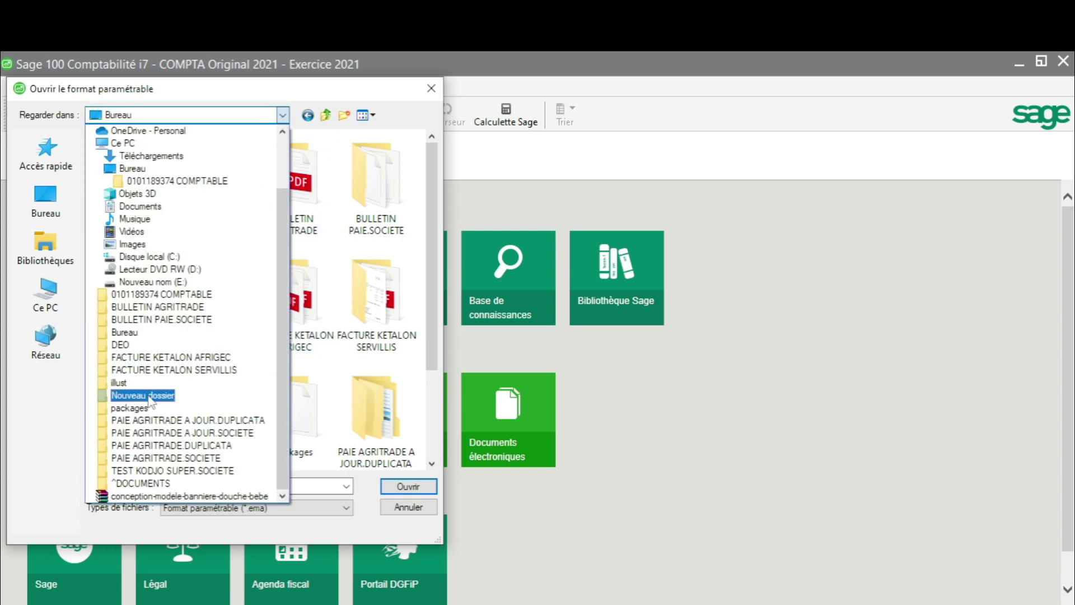
pyautogui.click(358, 205)
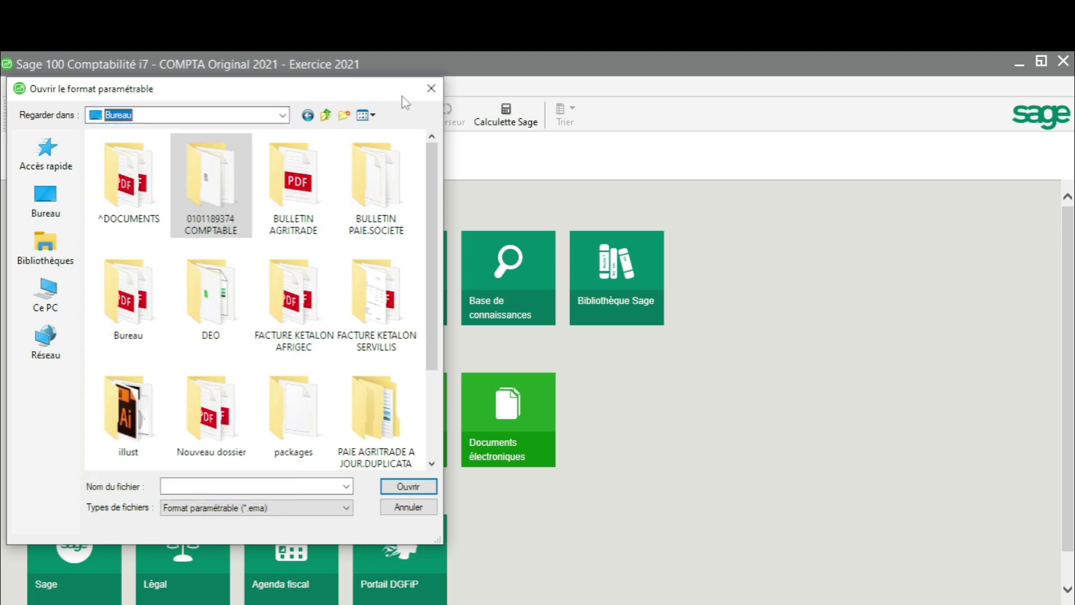
pyautogui.click(431, 89)
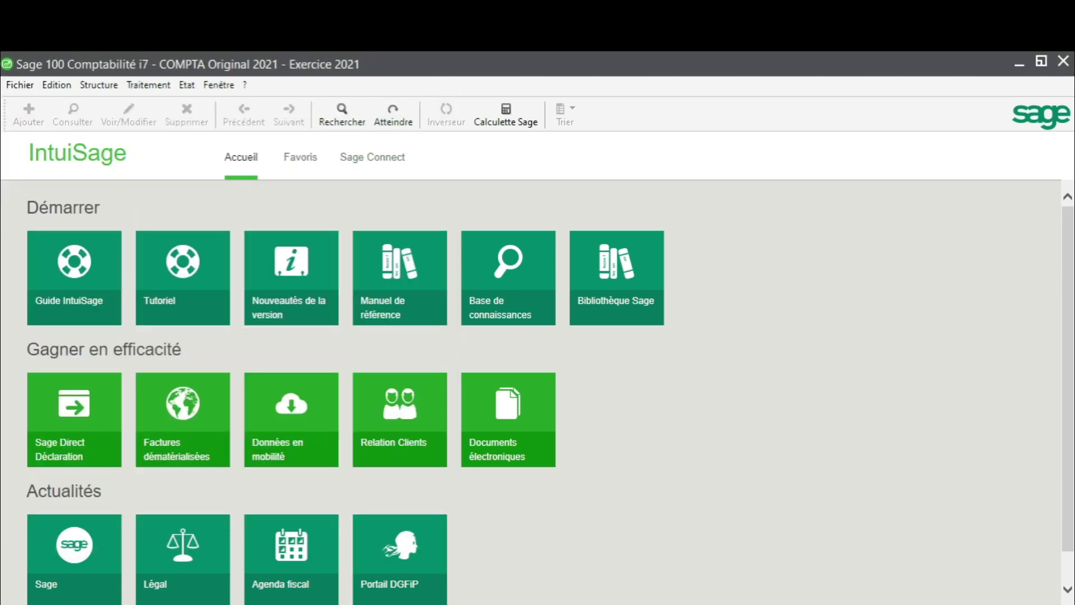
# Switch back to the Base 2021 file in Notepad and look through the bank journal entries, returning to the first line
pyautogui.hotkey('alt', 'Tab')
pyautogui.scroll(-7, 195, 347)
pyautogui.scroll(-20, 195, 339)
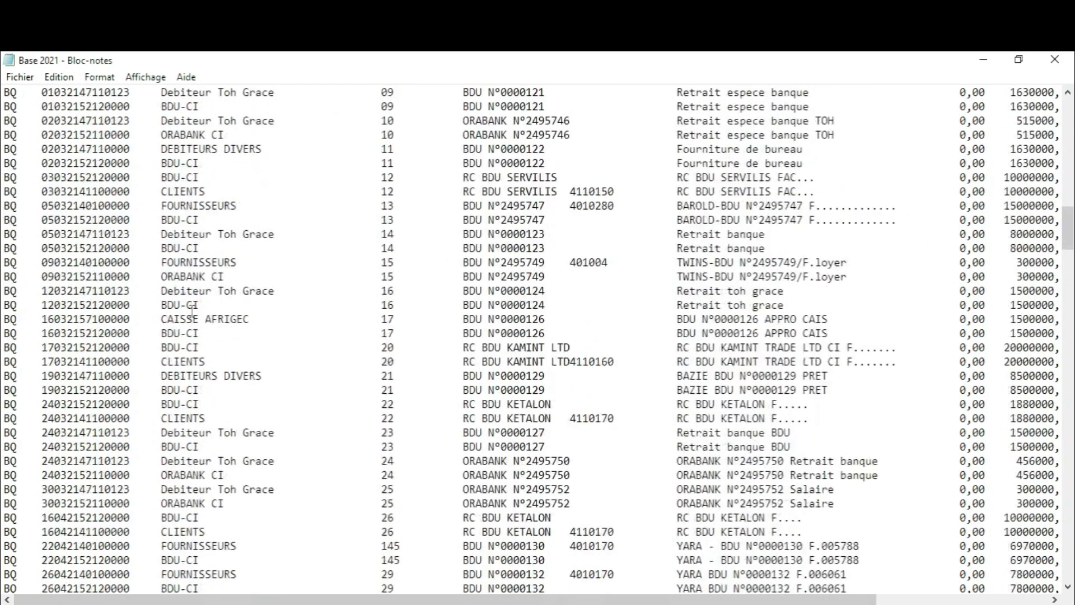
pyautogui.scroll(-19, 629, 307)
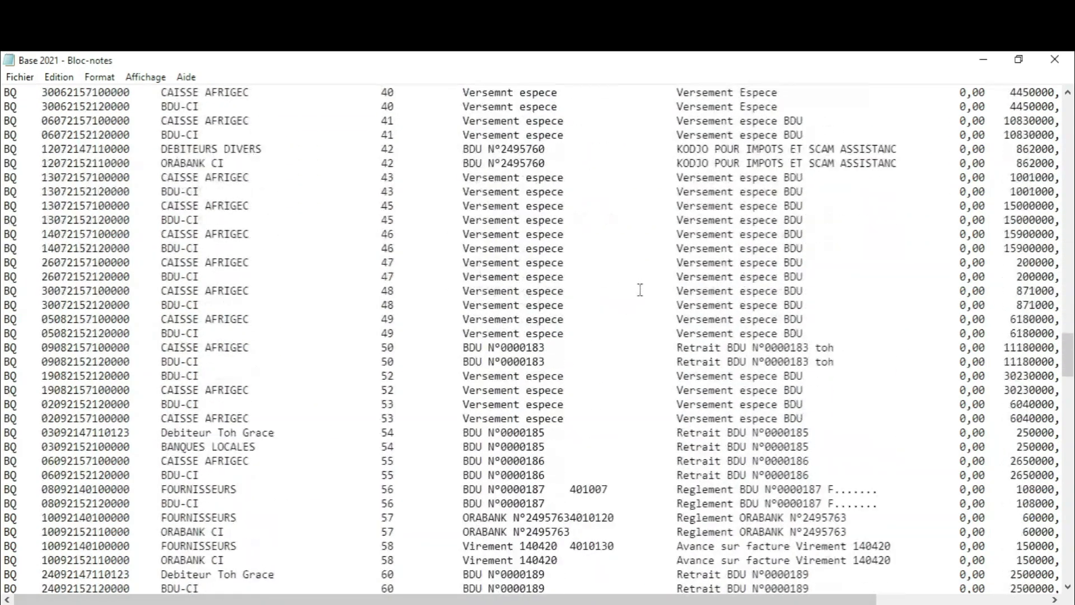
pyautogui.moveTo(1067, 381)
pyautogui.mouseDown()
pyautogui.moveTo(1067, 504)
pyautogui.moveTo(1068, 168)
pyautogui.moveTo(1068, 376)
pyautogui.mouseUp()
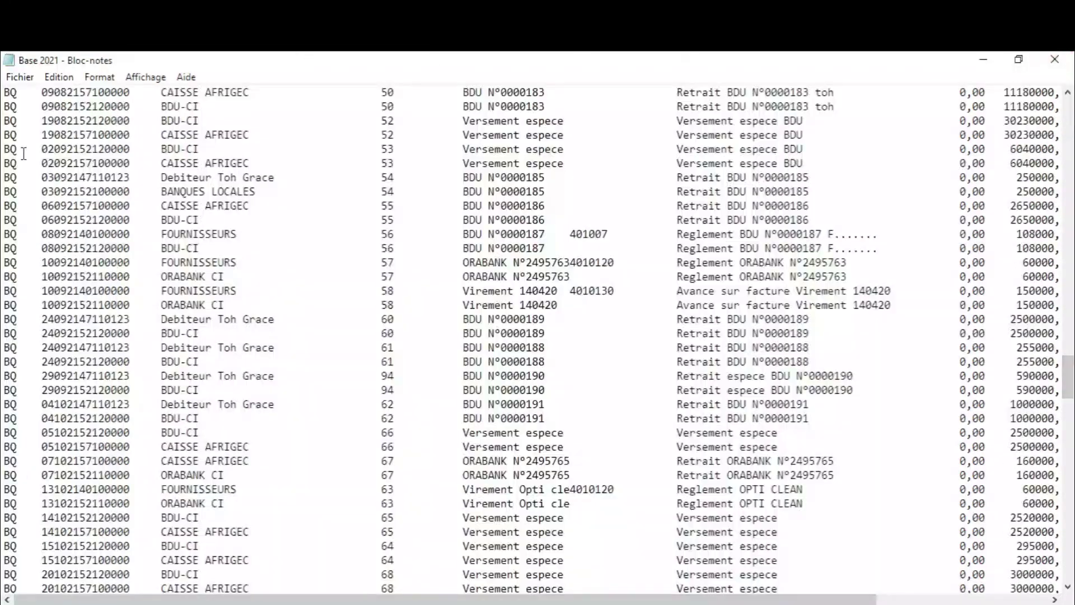
pyautogui.scroll(20, 79, 117)
pyautogui.scroll(20, 78, 118)
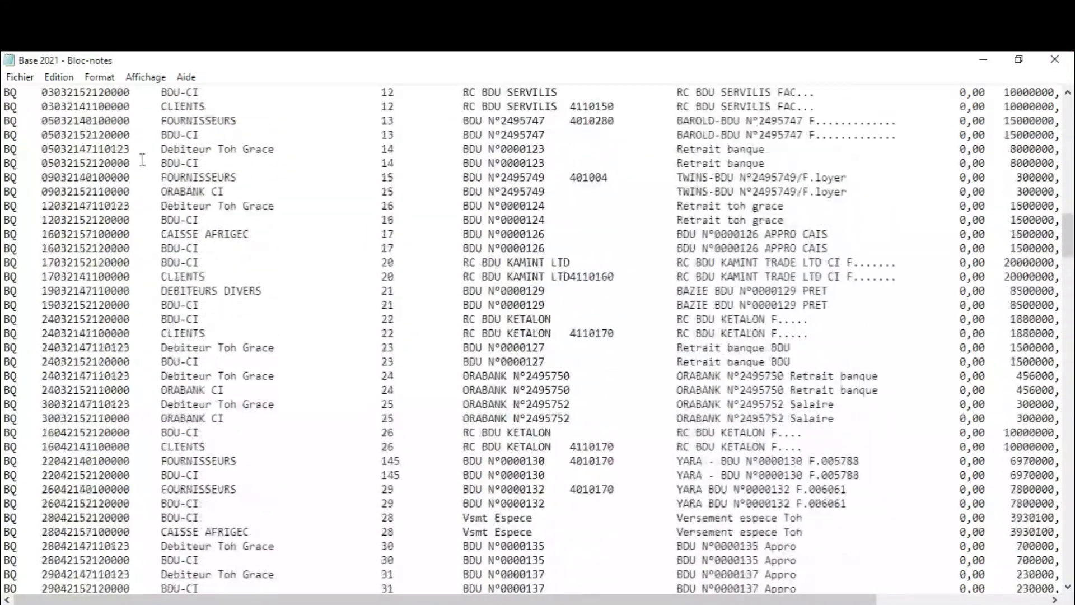
pyautogui.scroll(20, 341, 191)
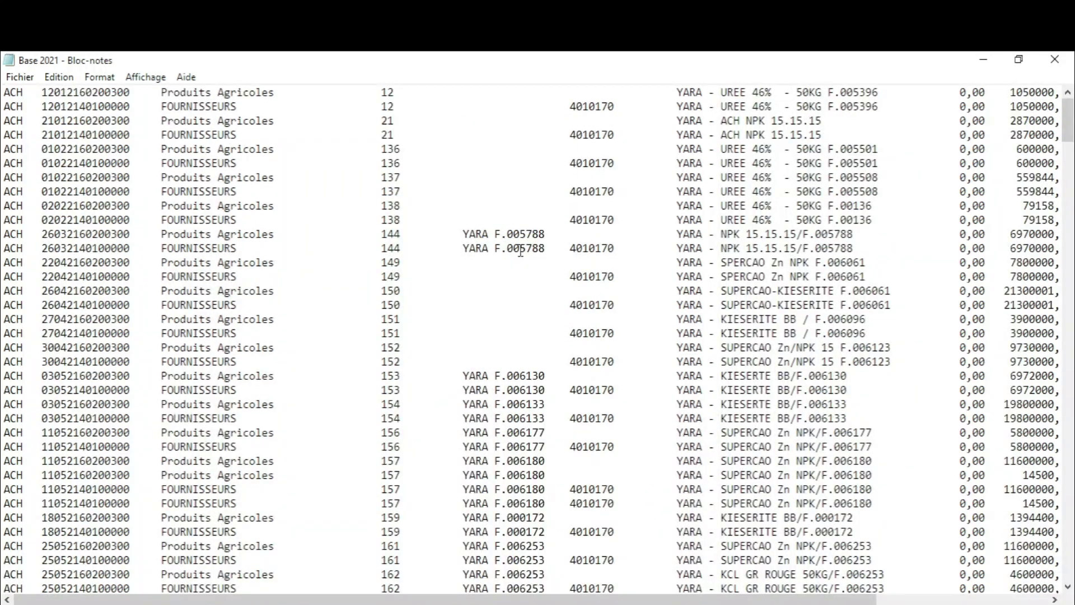
# Examine the amount and lettering columns at the end of the exported lines, and compare the first columns across the purchase entries
pyautogui.moveTo(596, 599); pyautogui.dragTo(881, 544)
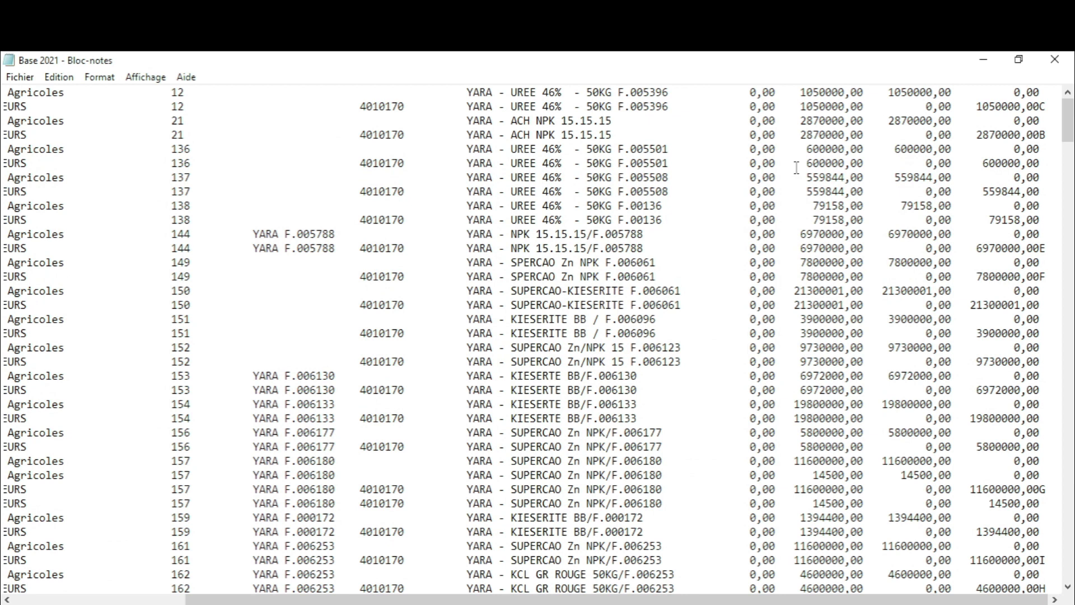
pyautogui.moveTo(817, 599); pyautogui.dragTo(357, 571)
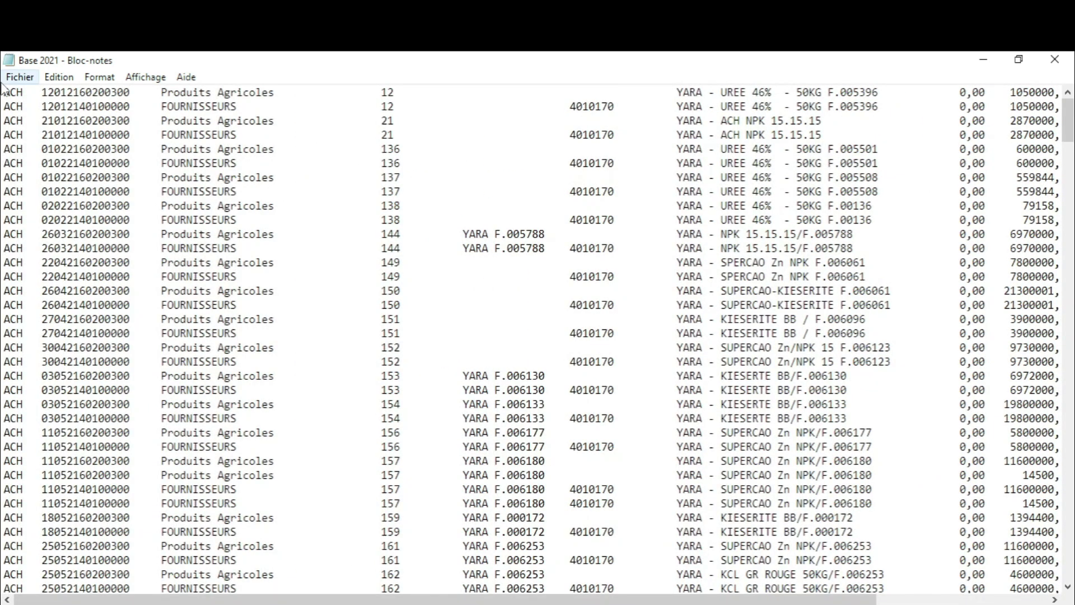
pyautogui.scroll(-6, 210, 301)
pyautogui.scroll(6, 213, 279)
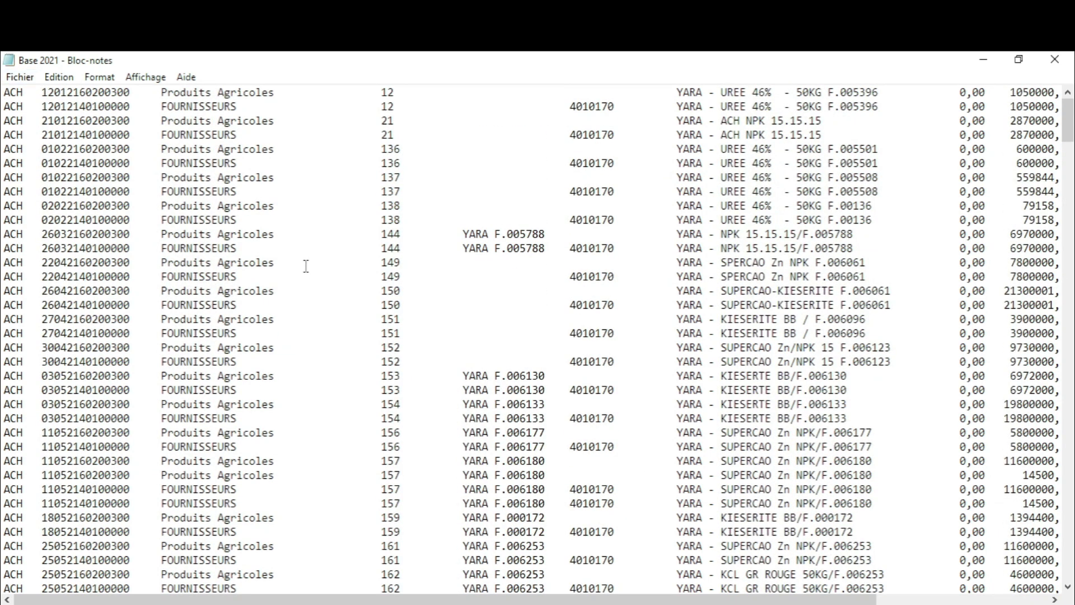
pyautogui.scroll(-13, 205, 262)
pyautogui.scroll(-6, 205, 262)
pyautogui.scroll(19, 208, 246)
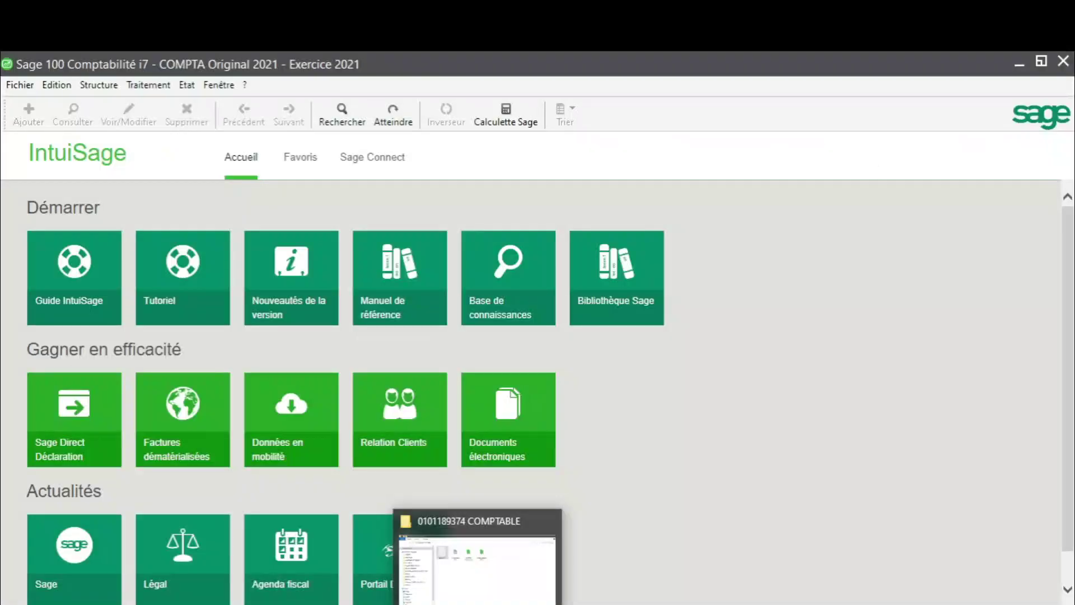
# Reopen Base 2021 full-screen from its folder and examine the journal code, date and account number in the first line
pyautogui.click(477, 566)
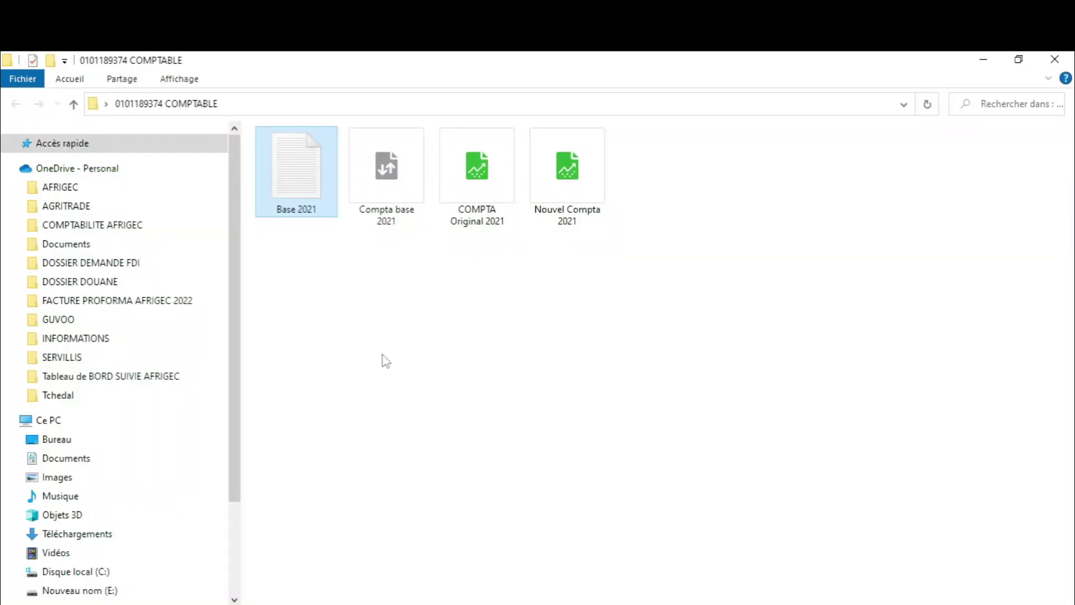
pyautogui.doubleClick(293, 179)
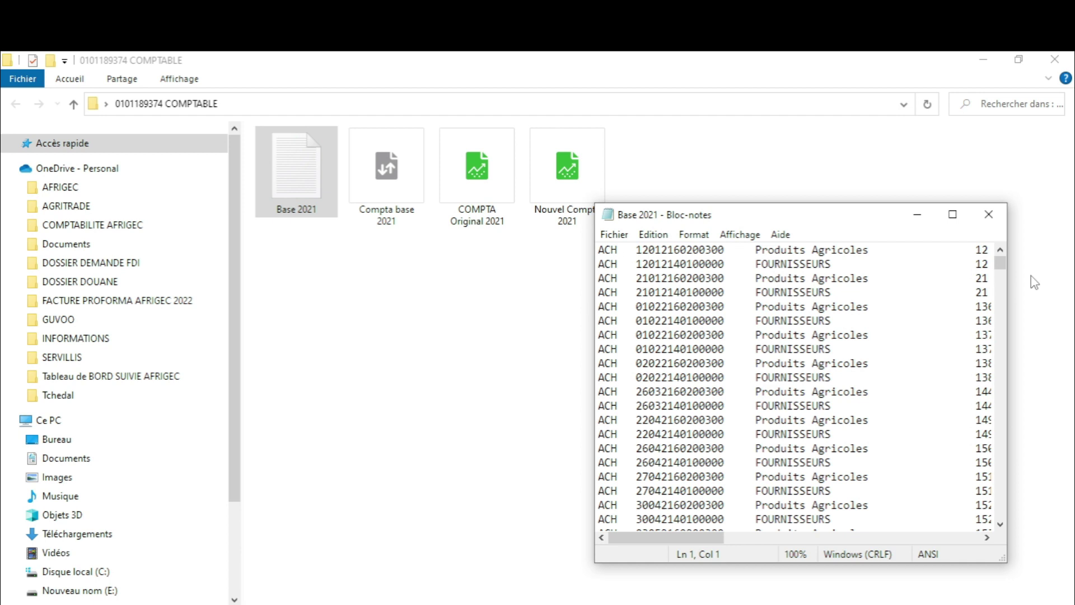
pyautogui.click(953, 214)
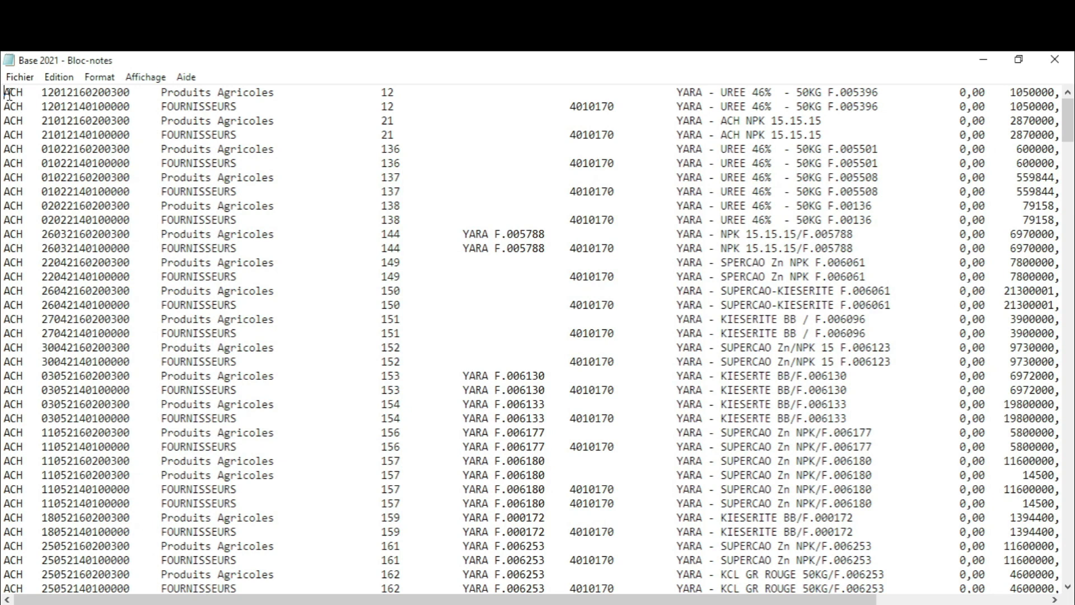
pyautogui.moveTo(3, 92); pyautogui.dragTo(82, 92)
pyautogui.click(30, 121)
pyautogui.click(71, 118)
pyautogui.click(65, 92)
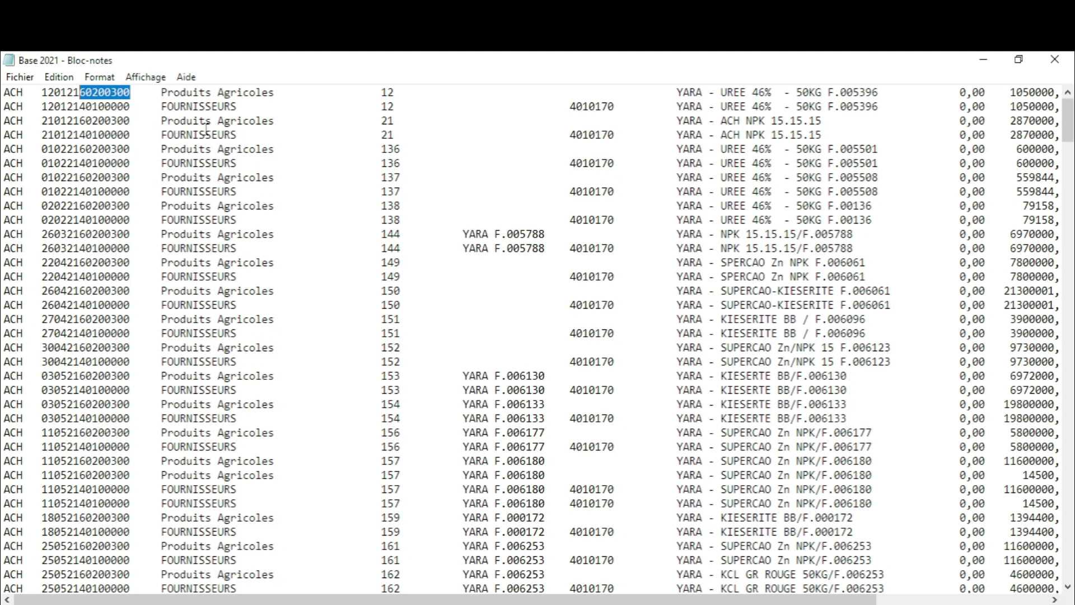
# Check the spacing between date and account number down the list and at their boundary in the first line
pyautogui.scroll(-5, 206, 106)
pyautogui.scroll(5, 171, 148)
pyautogui.scroll(-12, 106, 314)
pyautogui.scroll(-18, 120, 269)
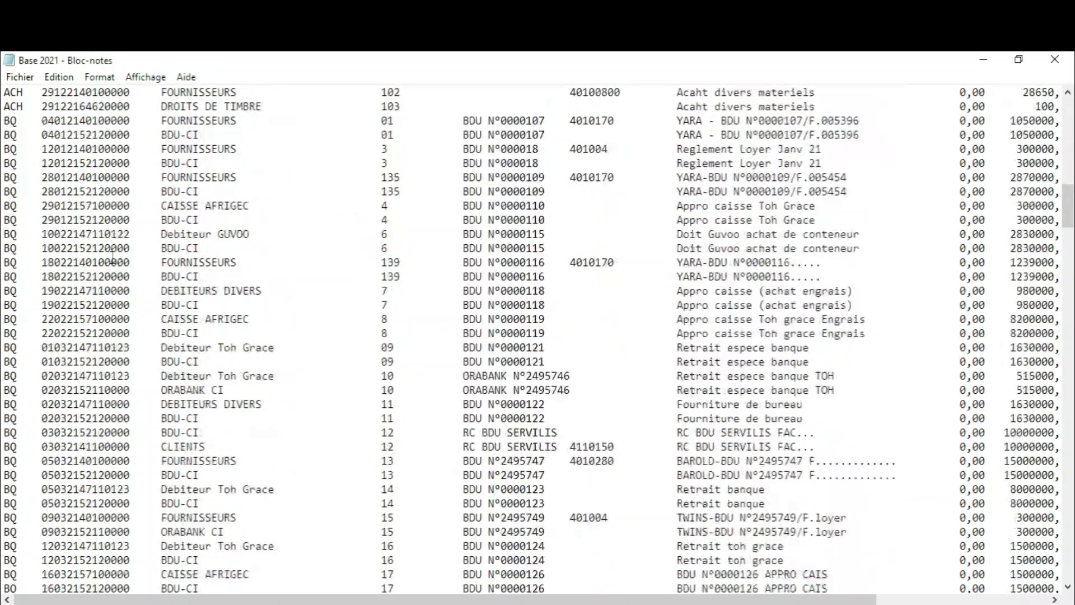
pyautogui.scroll(13, 119, 203)
pyautogui.scroll(20, 110, 162)
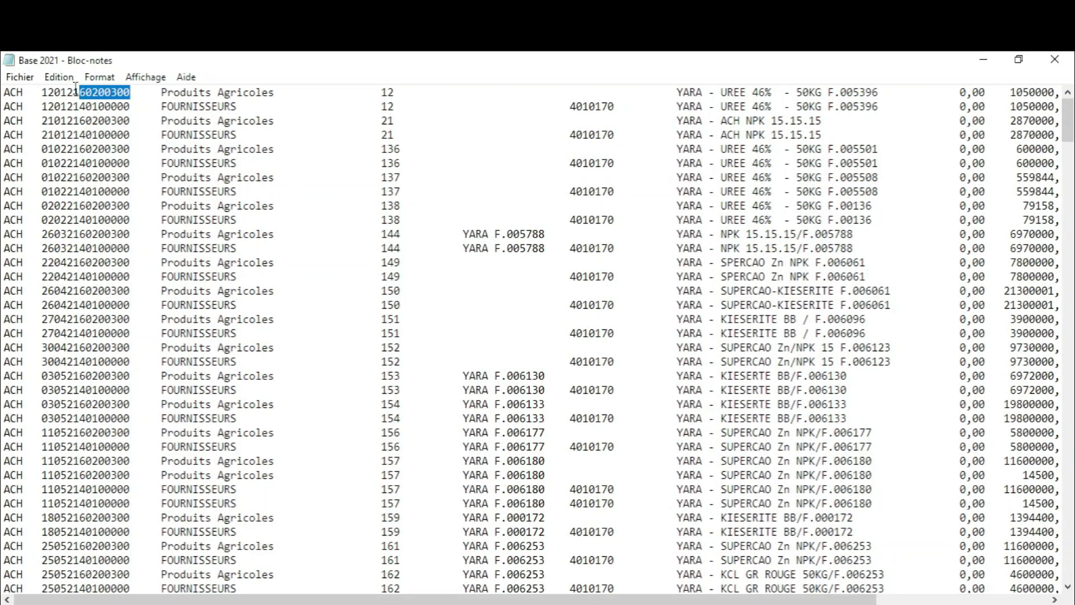
pyautogui.moveTo(68, 90); pyautogui.dragTo(76, 89)
pyautogui.click(79, 89)
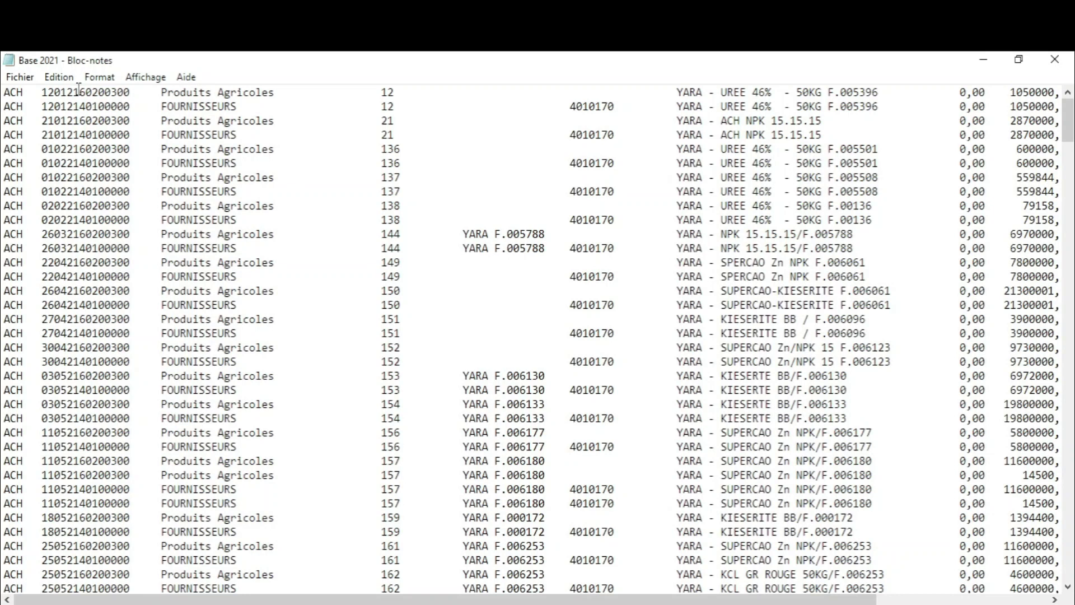
# Change the year to 22 in the dates of the first four lines, the January purchase entries 12 and 21
pyautogui.press('Delete')
pyautogui.write('2')
pyautogui.click(79, 105)
pyautogui.press('Delete')
pyautogui.write('2')
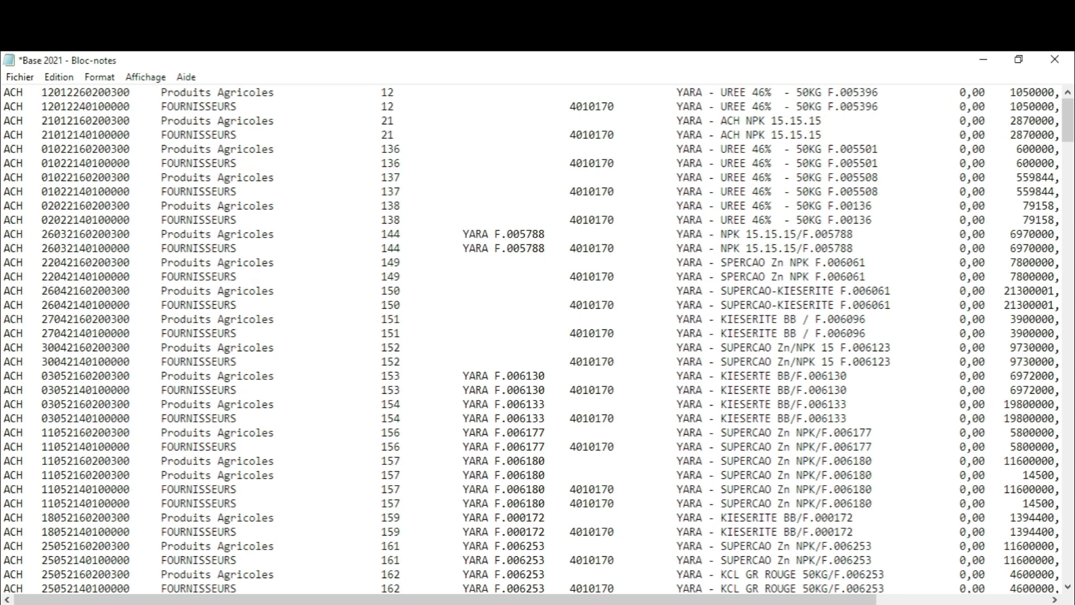
pyautogui.click(80, 122)
pyautogui.press('BackSpace')
pyautogui.write('2')
pyautogui.click(78, 132)
pyautogui.press('BackSpace')
pyautogui.write('2')
# Change the year to 22 in the dates of the next three February purchase lines, for entries 136 and 137
pyautogui.click(81, 147)
pyautogui.press('BackSpace')
pyautogui.write('2')
pyautogui.click(80, 163)
pyautogui.press('BackSpace')
pyautogui.write('2')
pyautogui.click(82, 177)
pyautogui.press('BackSpace')
pyautogui.write('2')
pyautogui.click(53, 191)
pyautogui.press('BackSpace')
pyautogui.write('2')
# Check the edited dates in the first lines and skim the purchase entries down to the start of the bank journal
pyautogui.moveTo(72, 94); pyautogui.dragTo(73, 136)
pyautogui.click(72, 136)
pyautogui.scroll(-7, 73, 137)
pyautogui.scroll(-19, 73, 136)
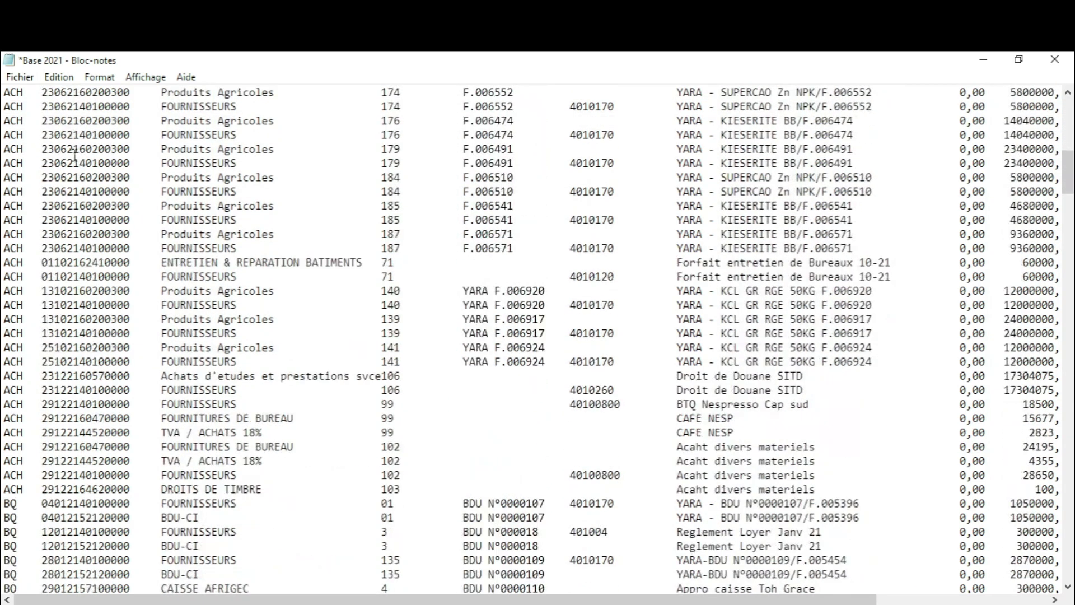
pyautogui.scroll(18, 79, 136)
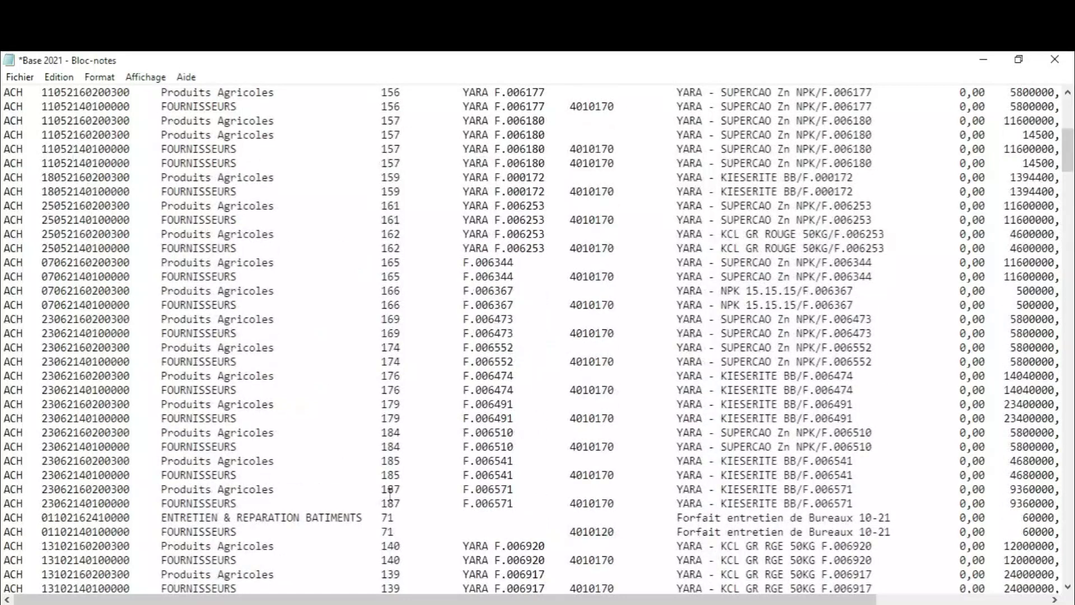
# Switch to the folder holding the accounting files and open COMPTA Original 2021 in Sage 100 Comptabilité
pyautogui.click(440, 604)
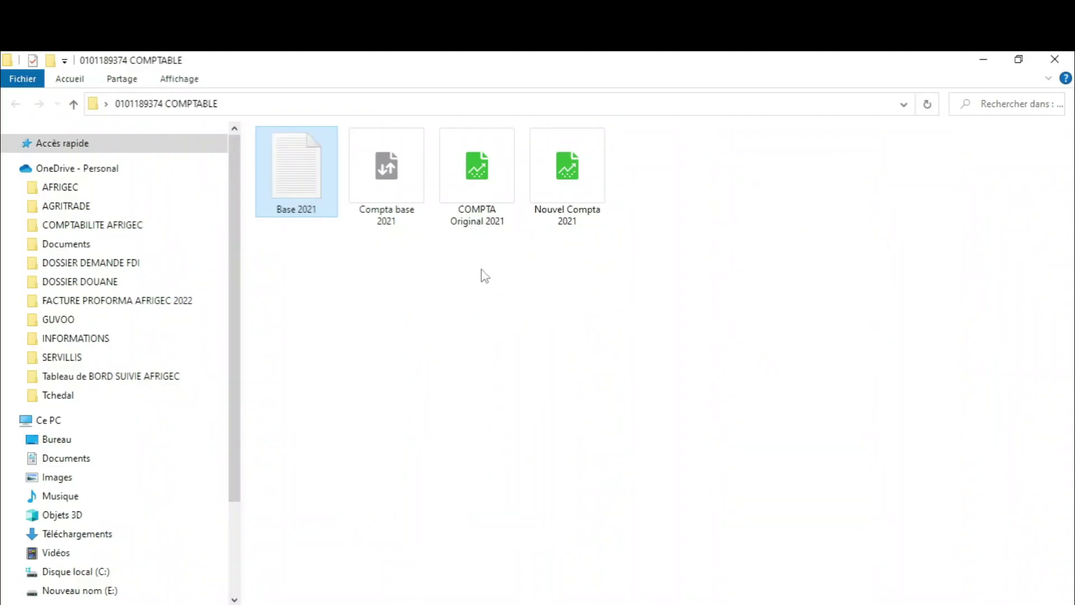
pyautogui.click(552, 193)
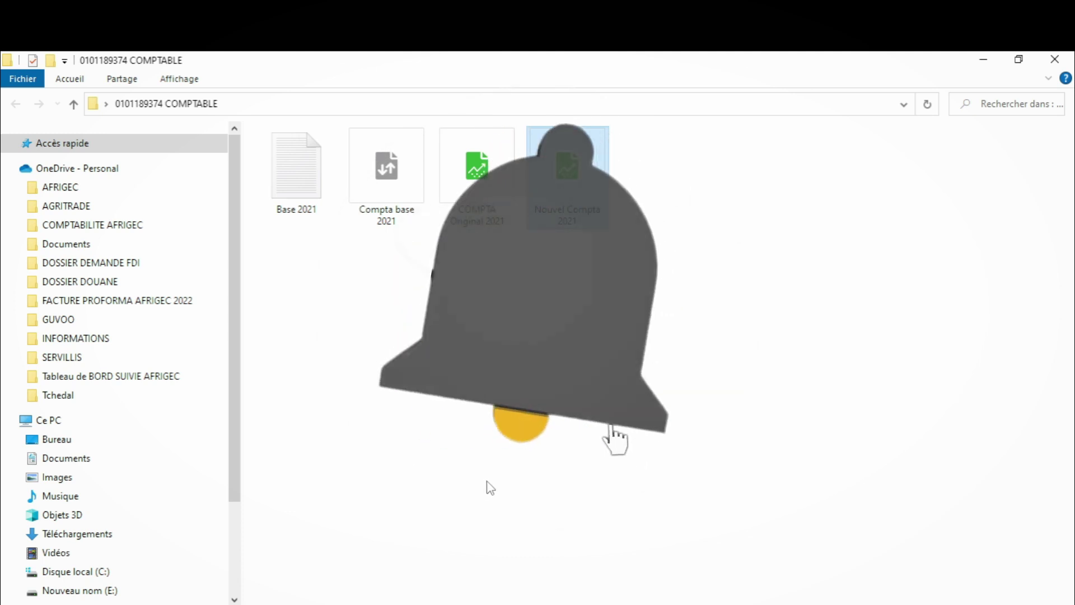
pyautogui.moveTo(580, 269); pyautogui.dragTo(474, 174)
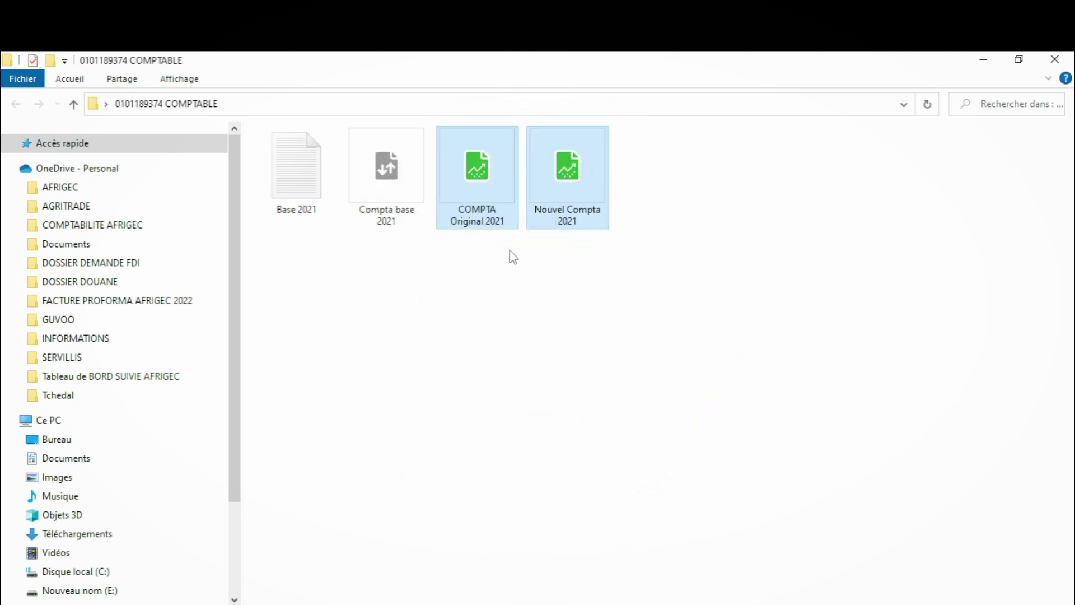
pyautogui.doubleClick(488, 215)
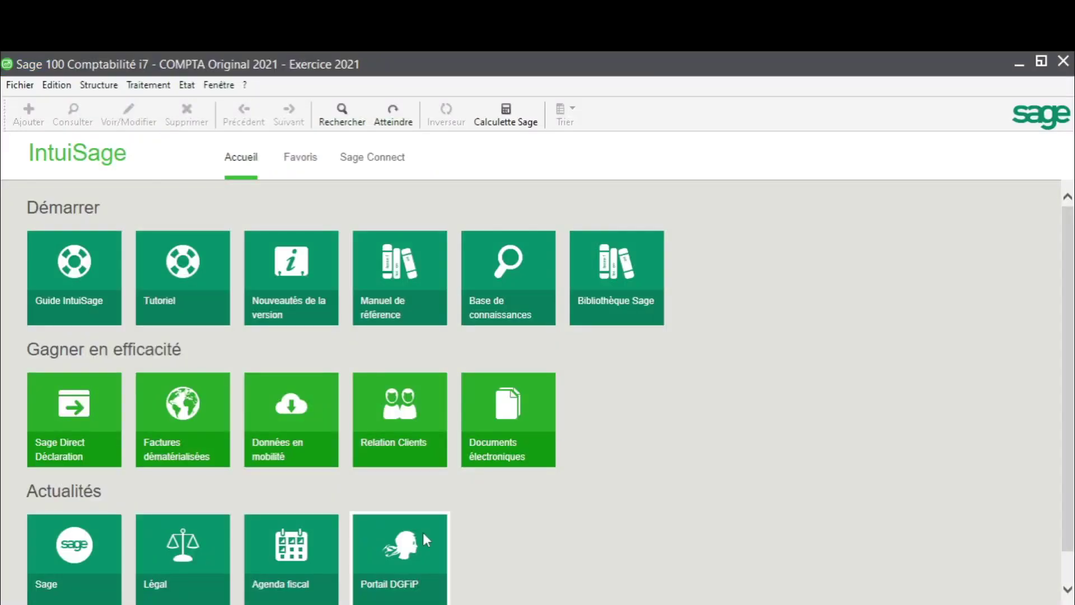
# Open the merge of structure elements and load Nouvel Compta 2021 as the second accounting file
pyautogui.click(20, 84)
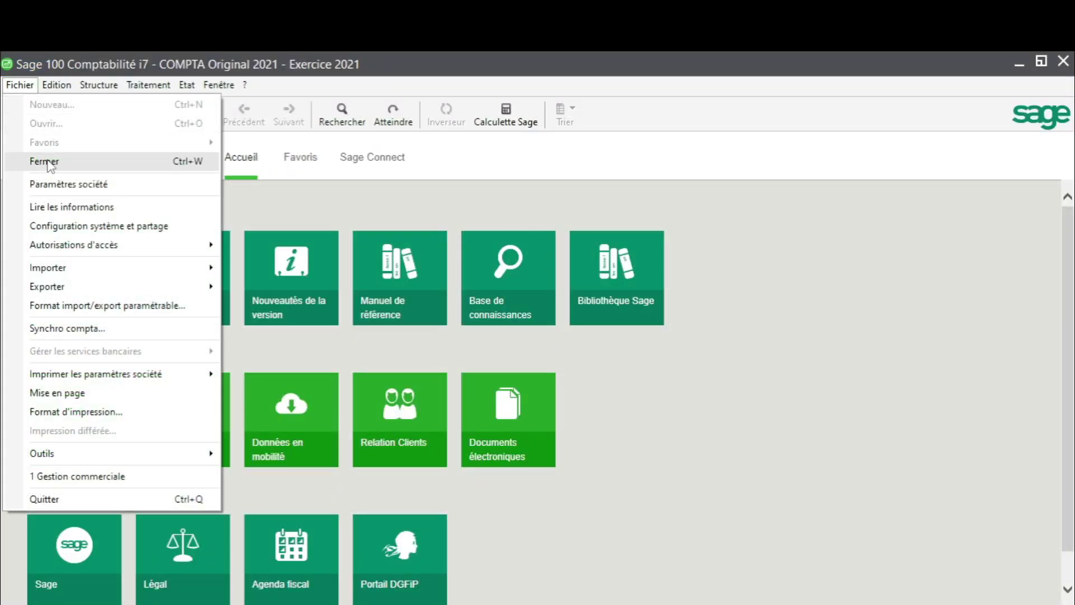
pyautogui.click(240, 148)
pyautogui.click(96, 85)
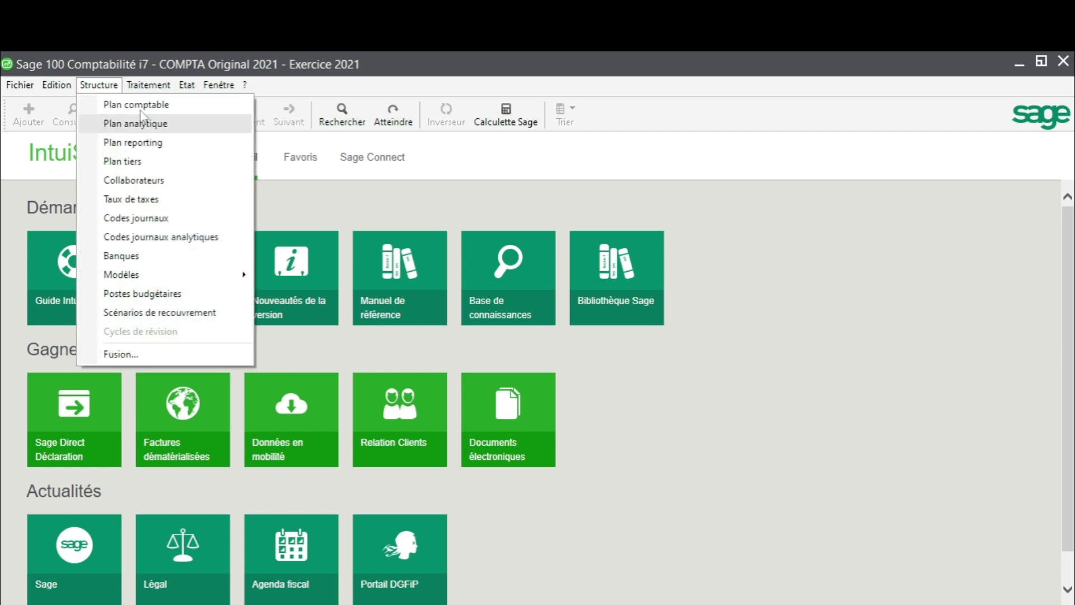
pyautogui.click(121, 354)
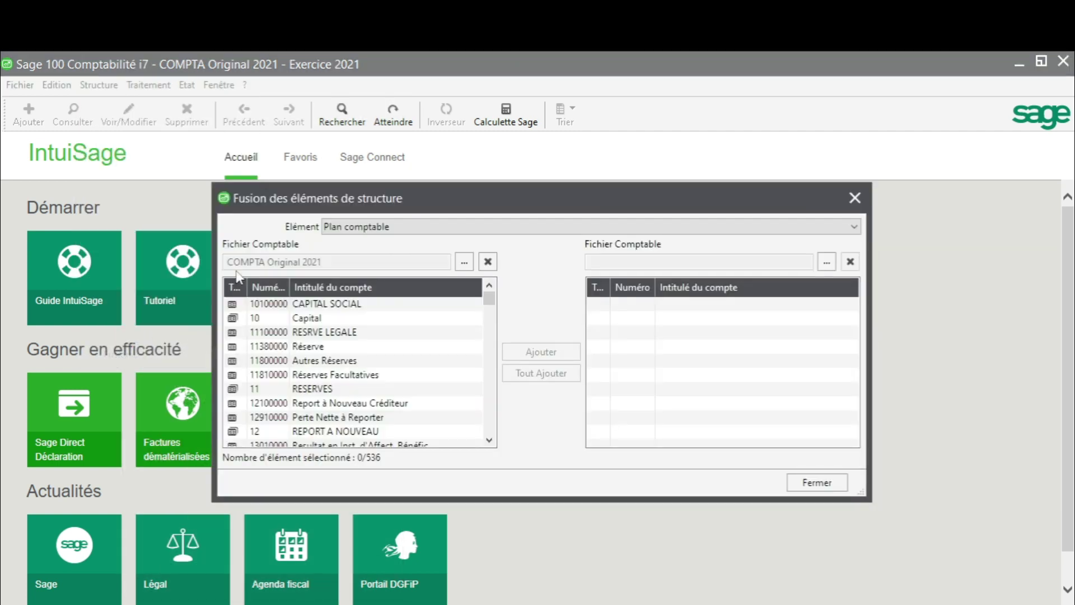
pyautogui.click(826, 261)
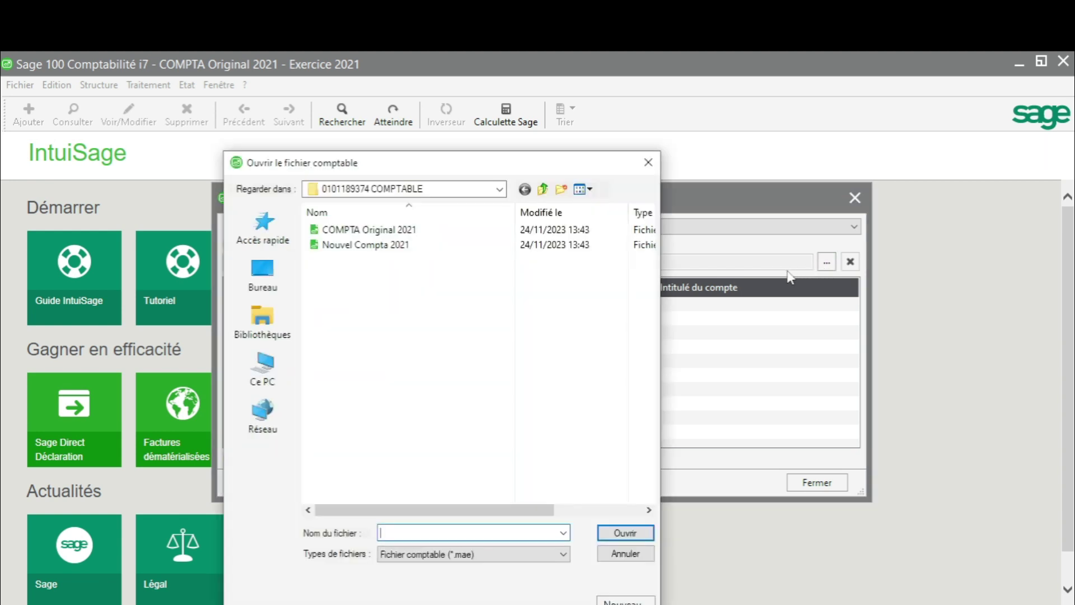
pyautogui.doubleClick(353, 247)
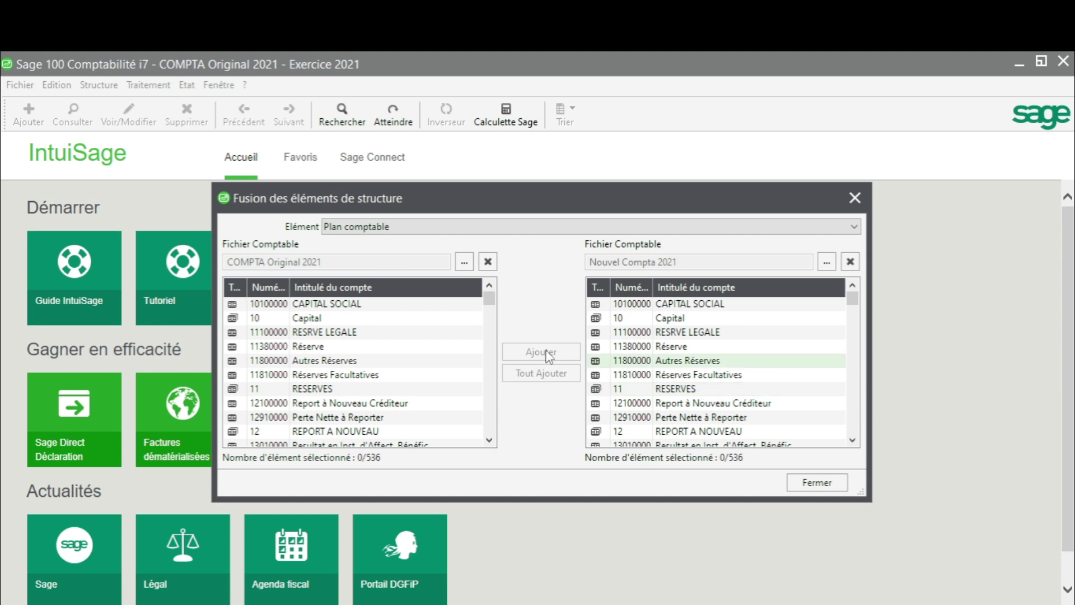
# Show the Plan tiers element and compare the third-party accounts of the two accounting files
pyautogui.click(370, 227)
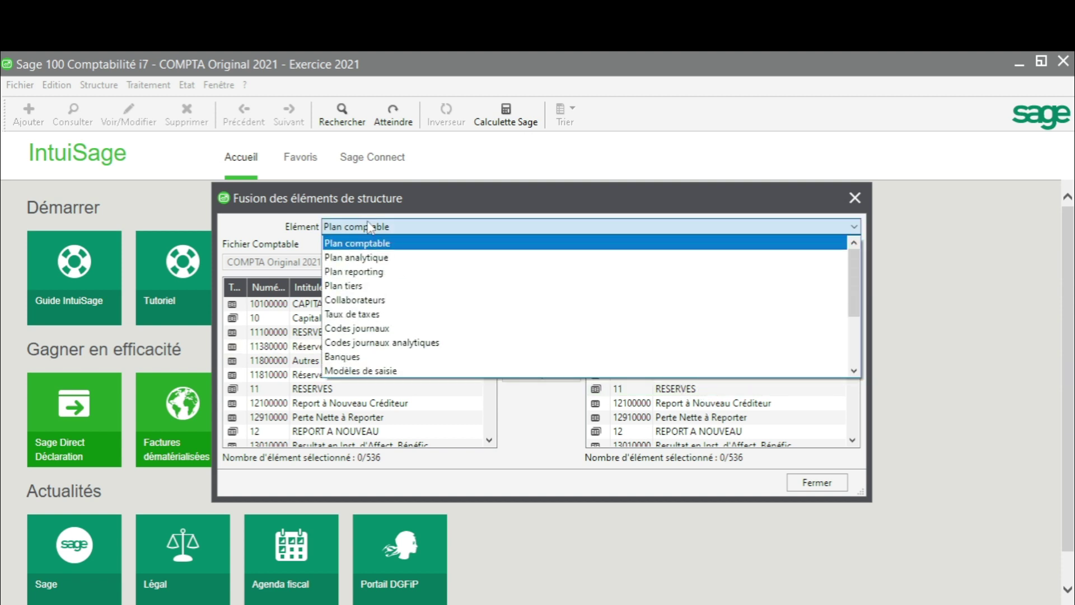
pyautogui.click(359, 285)
pyautogui.scroll(-10, 681, 342)
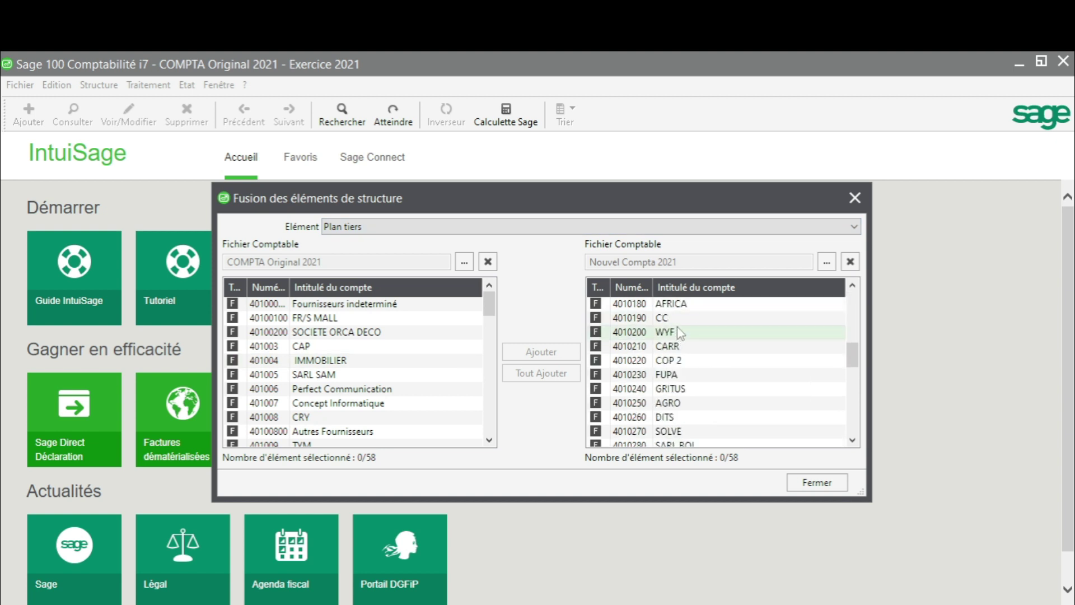
pyautogui.scroll(10, 668, 352)
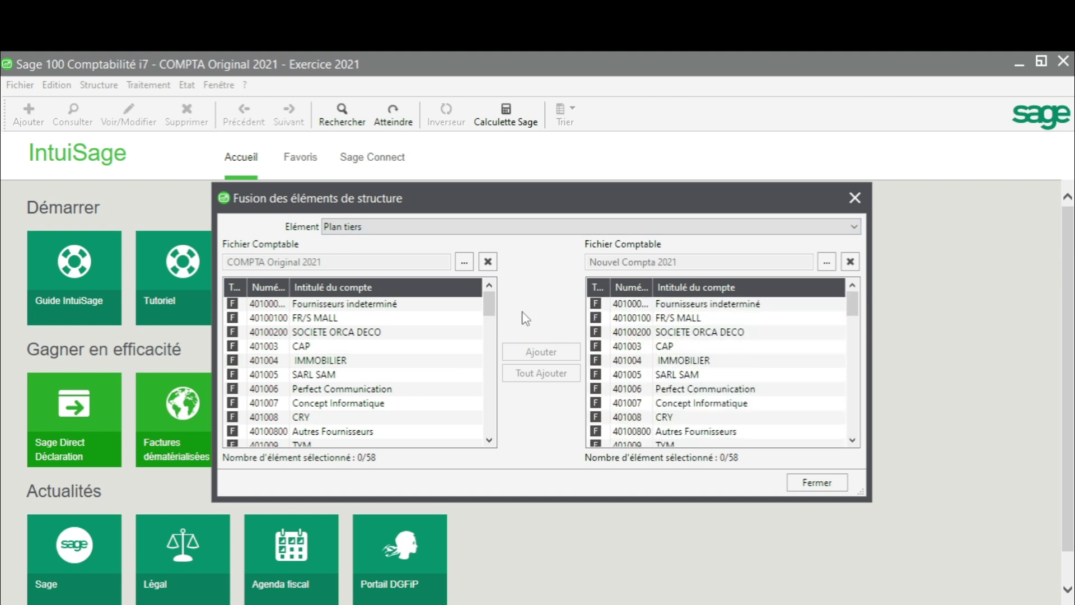
pyautogui.scroll(-10, 485, 320)
pyautogui.scroll(10, 485, 321)
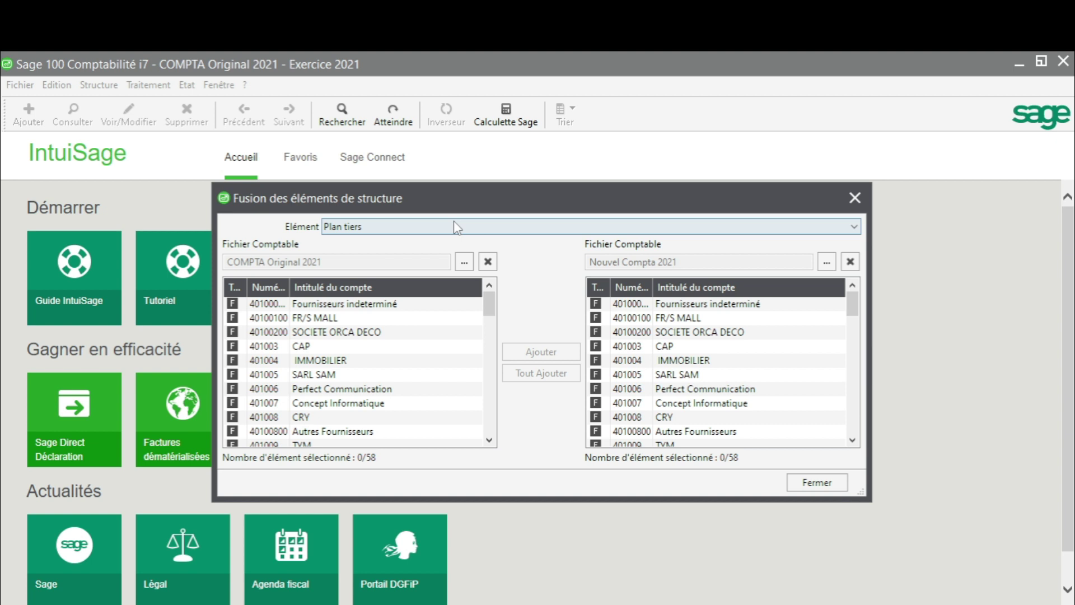
# Compare the Taux de taxes and Codes journaux elements between the two accounting files
pyautogui.click(439, 226)
pyautogui.scroll(1, 364, 313)
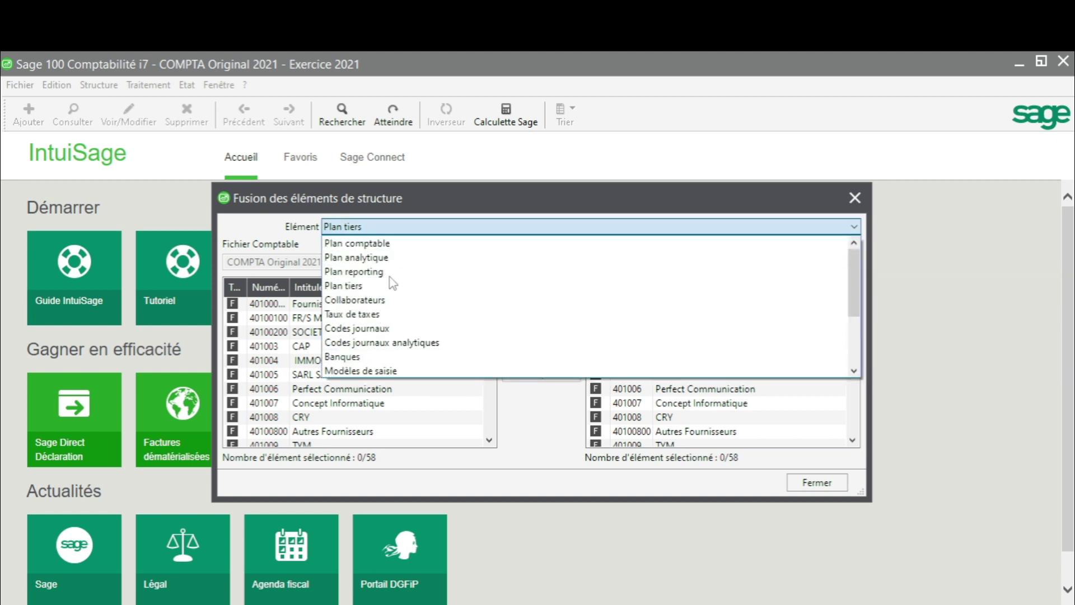
pyautogui.click(353, 314)
pyautogui.click(358, 229)
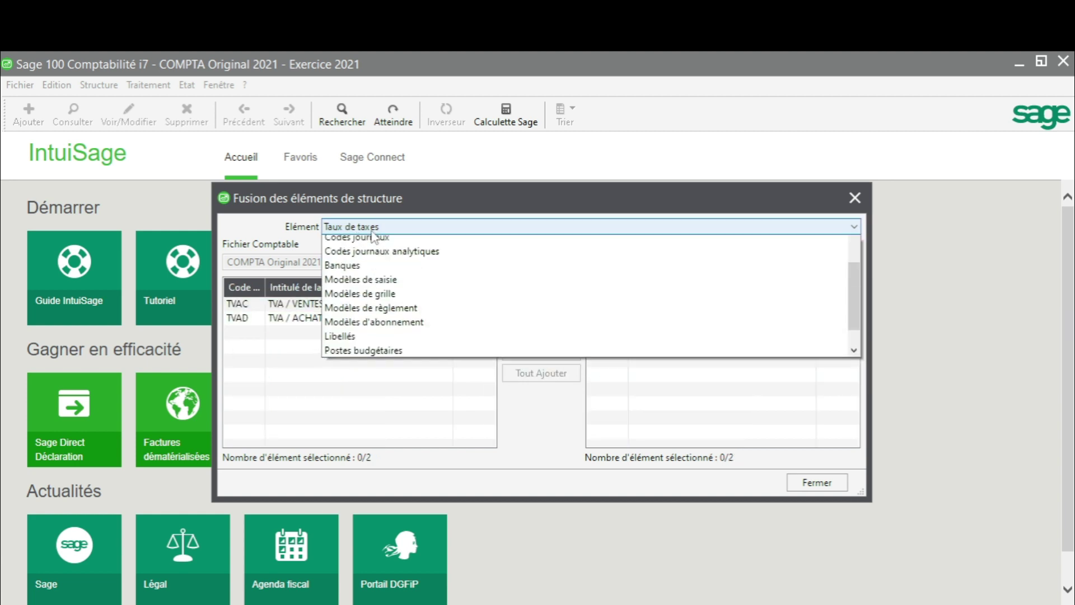
pyautogui.scroll(2, 392, 325)
pyautogui.click(386, 332)
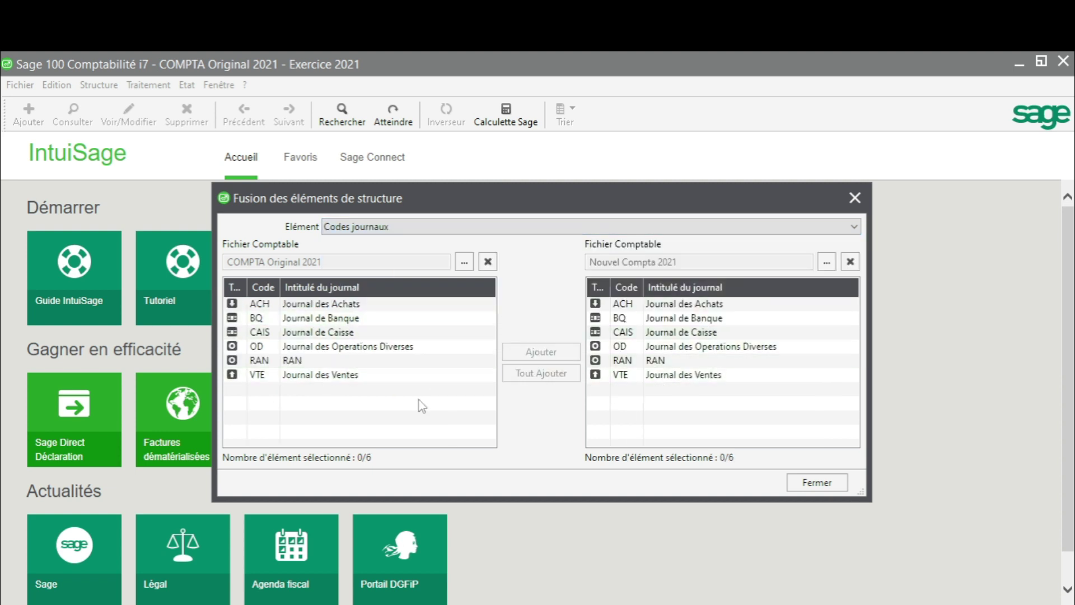
# Look through the remaining mergeable element types without changing the selection, and close the structure merge
pyautogui.click(382, 230)
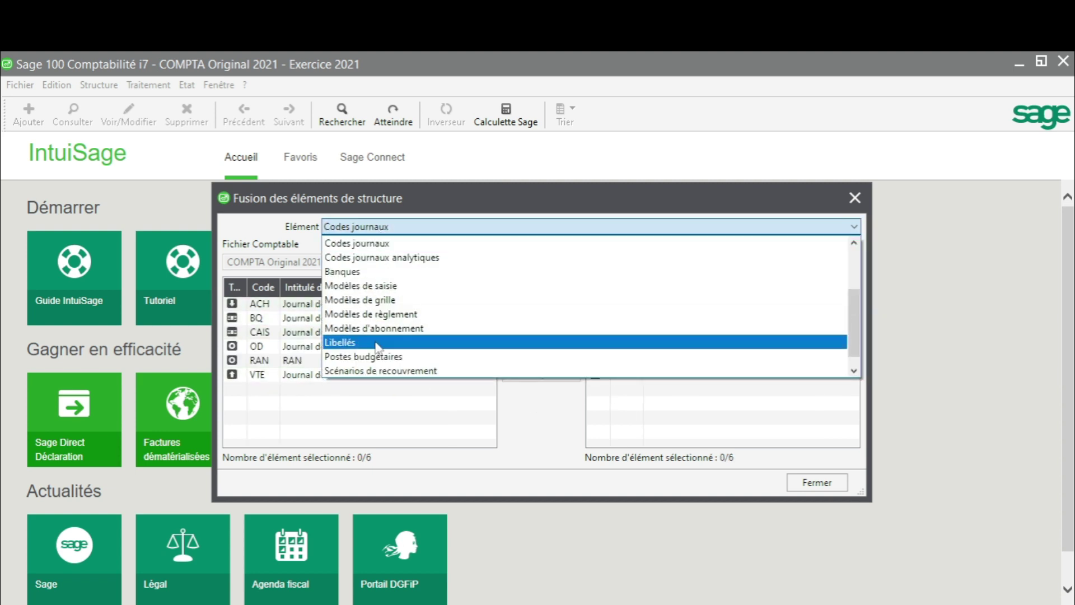
pyautogui.scroll(-1, 397, 339)
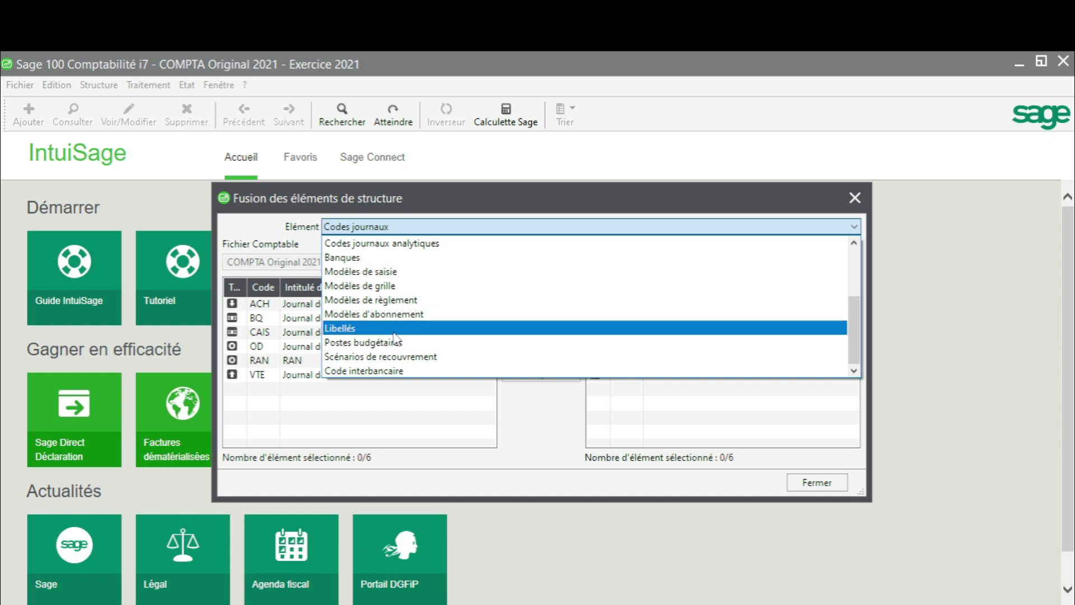
pyautogui.click(387, 391)
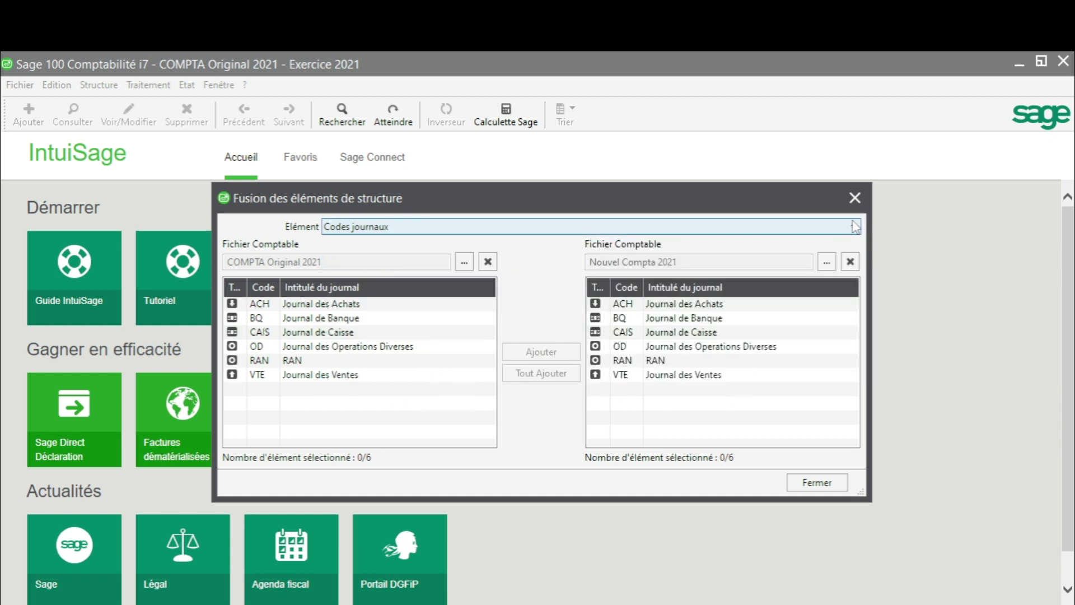
pyautogui.click(855, 198)
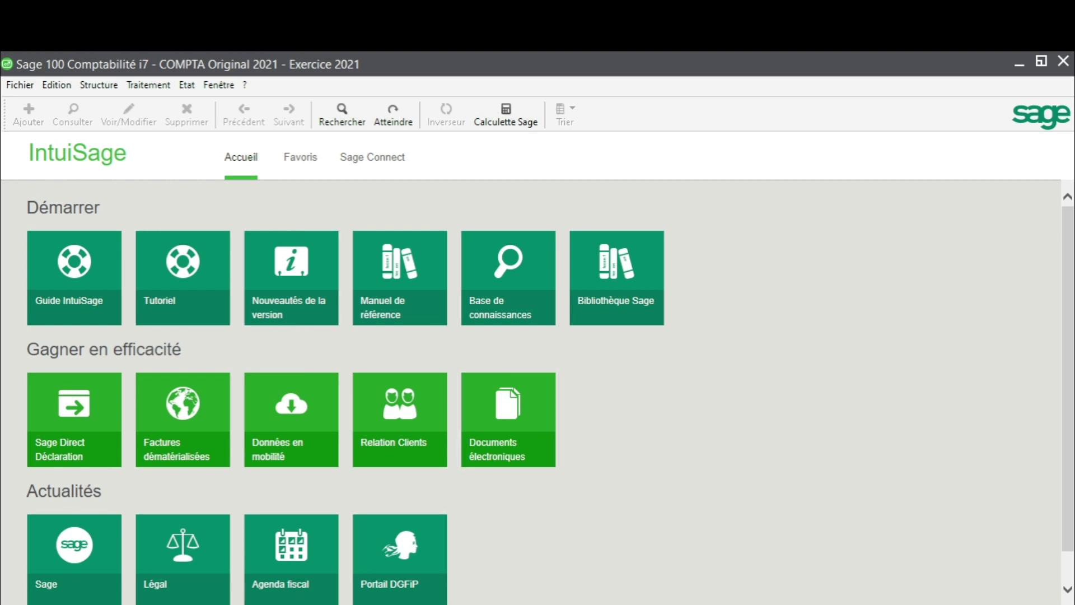
# Switch to the Base 2021 file in Notepad and look through the bank entries, returning to the first line
pyautogui.moveTo(401, 603)
pyautogui.click(401, 566)
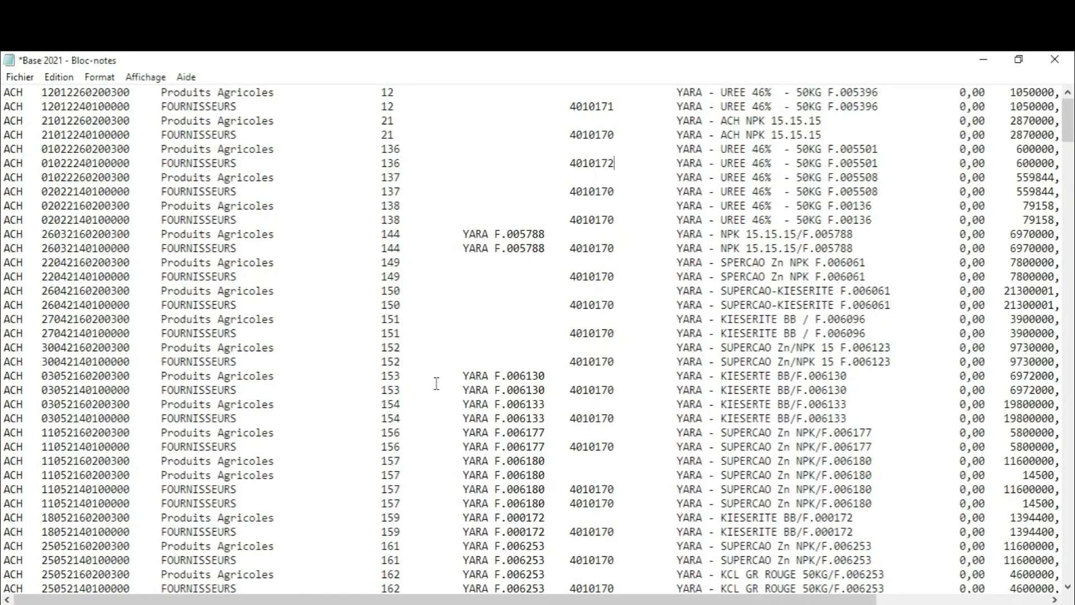
pyautogui.scroll(-20, 334, 257)
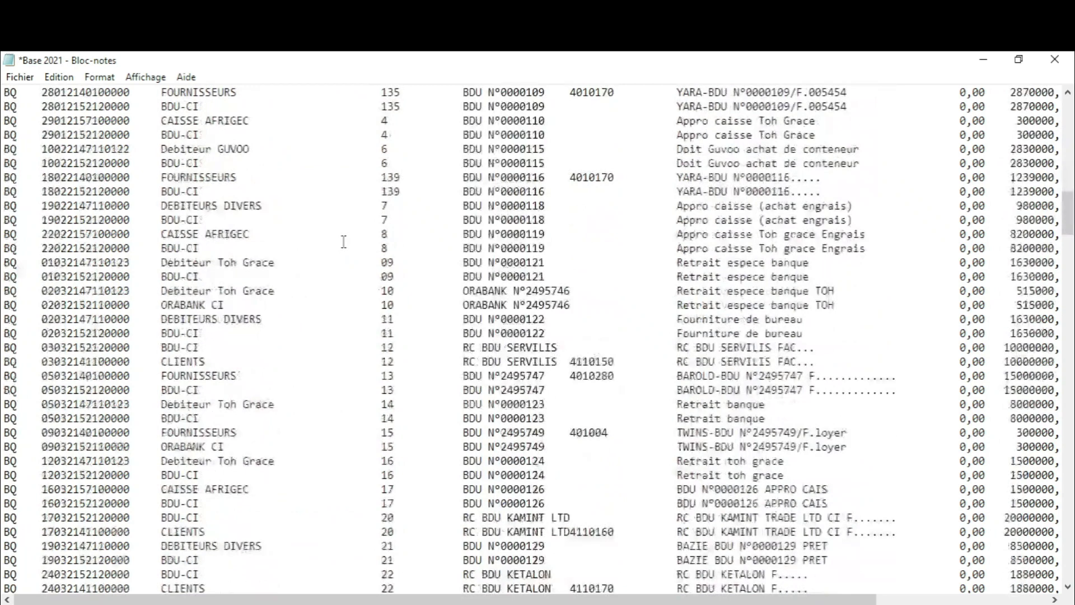
pyautogui.scroll(20, 344, 235)
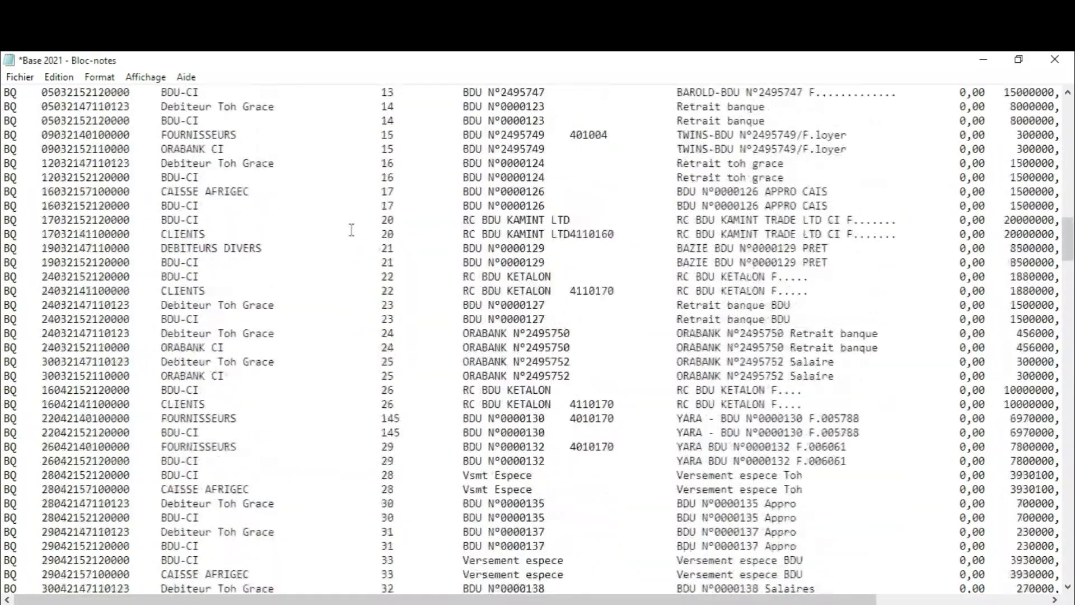
pyautogui.scroll(18, 379, 270)
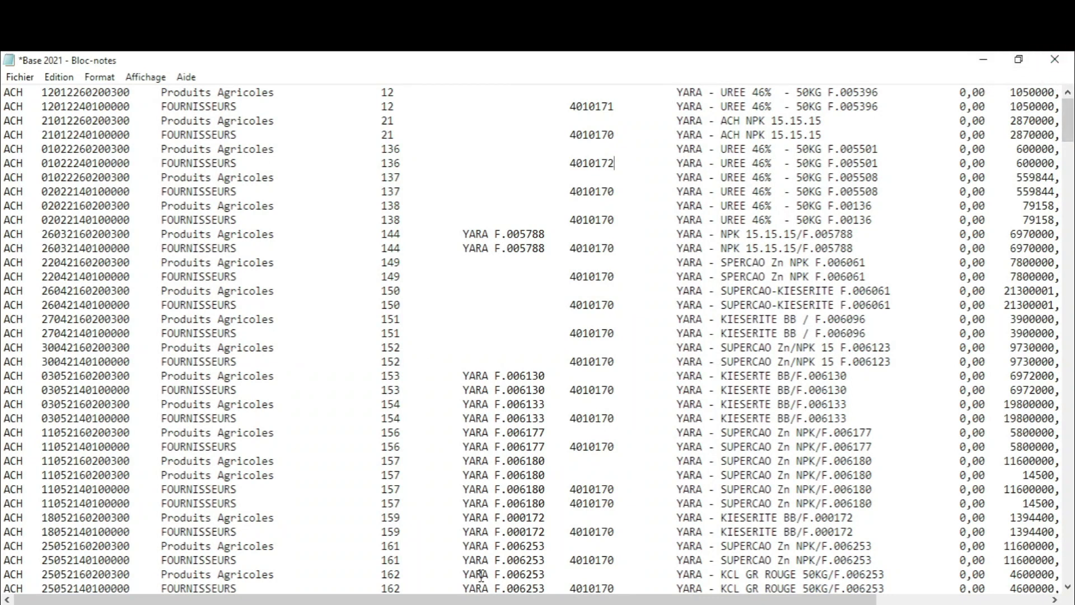
# Switch back to Sage 100 Comptabilité and close the COMPTA Original 2021 file
pyautogui.click(442, 604)
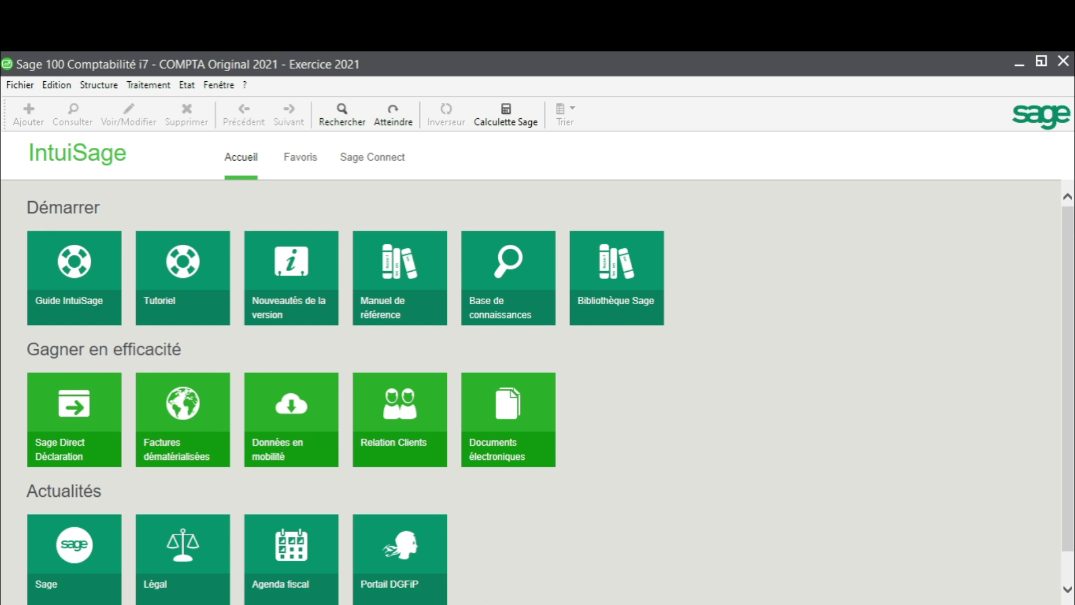
pyautogui.moveTo(478, 604)
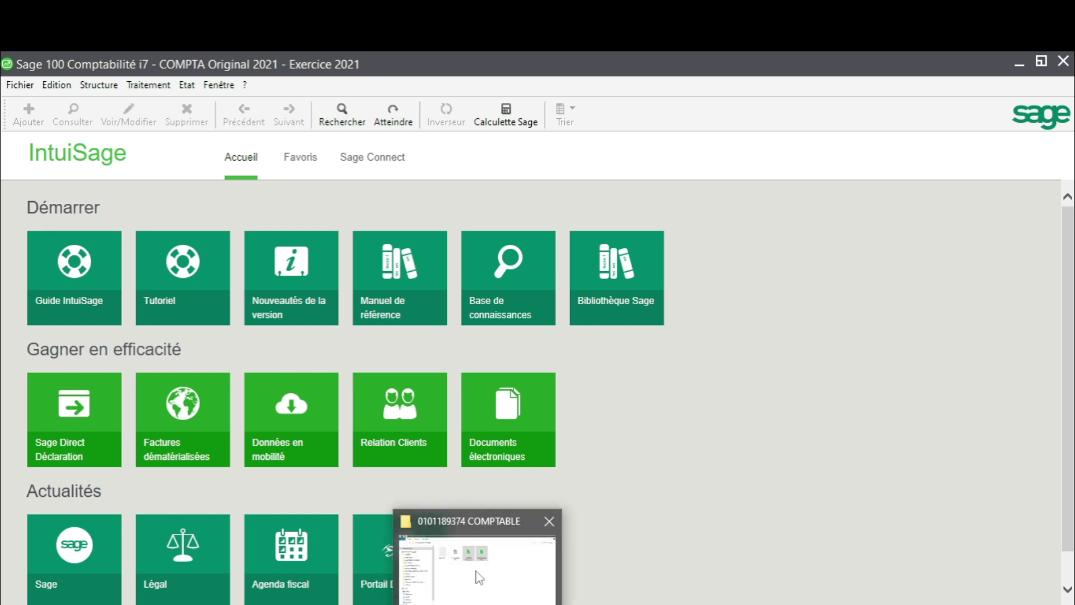
pyautogui.moveTo(439, 604)
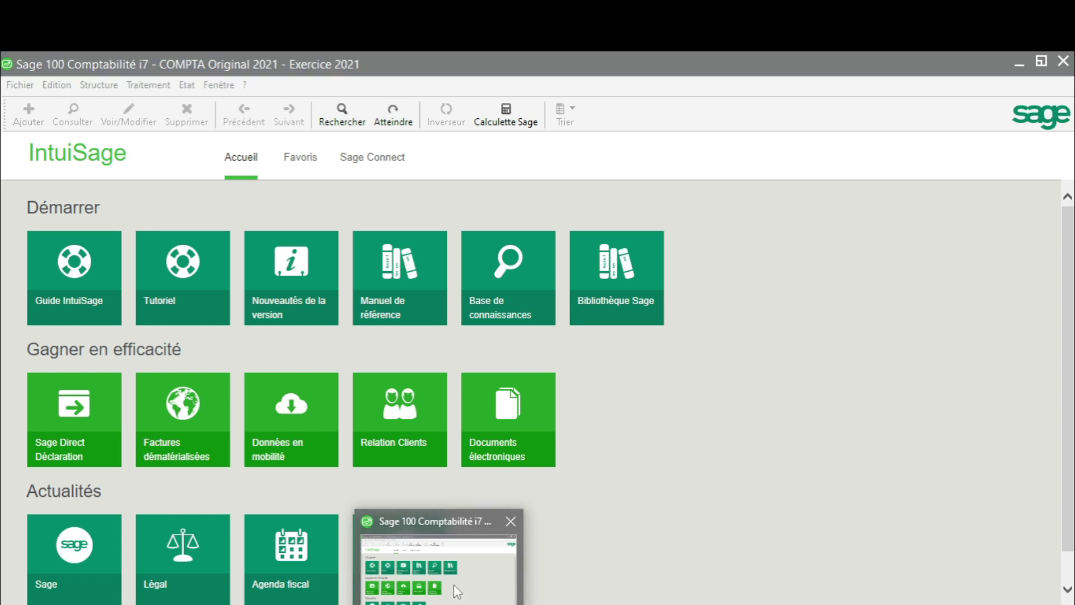
pyautogui.click(21, 89)
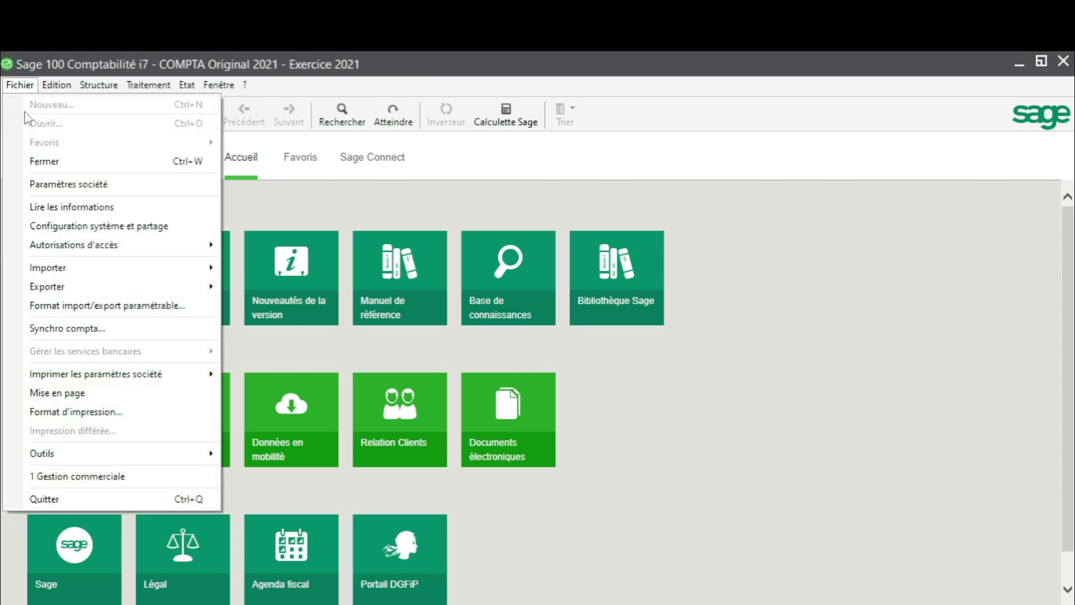
pyautogui.click(32, 161)
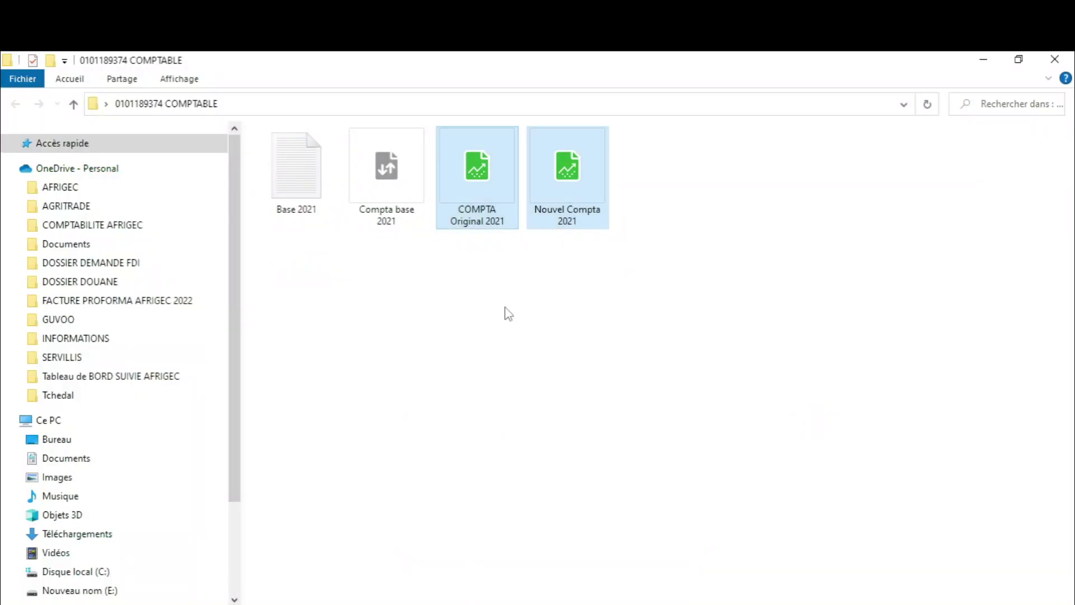
# Open Nouvel Compta 2021 from its folder as <Administrateur>, leaving the password blank
pyautogui.click(582, 173)
pyautogui.doubleClick(582, 173)
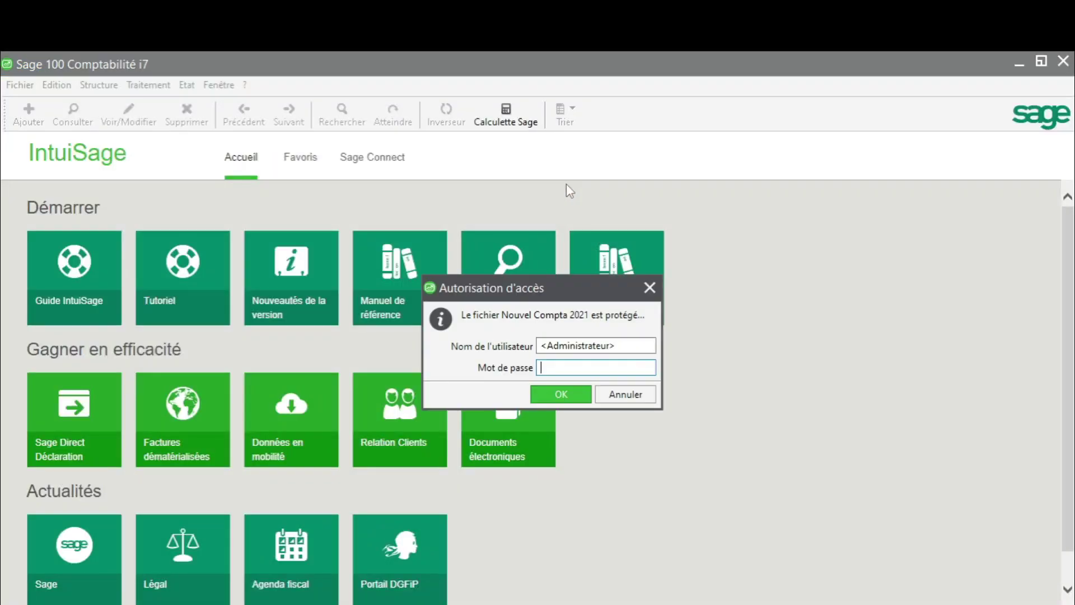
pyautogui.click(561, 394)
# Open the list of entry journals (Journaux de saisie) and look over its periods and journal codes
pyautogui.click(147, 85)
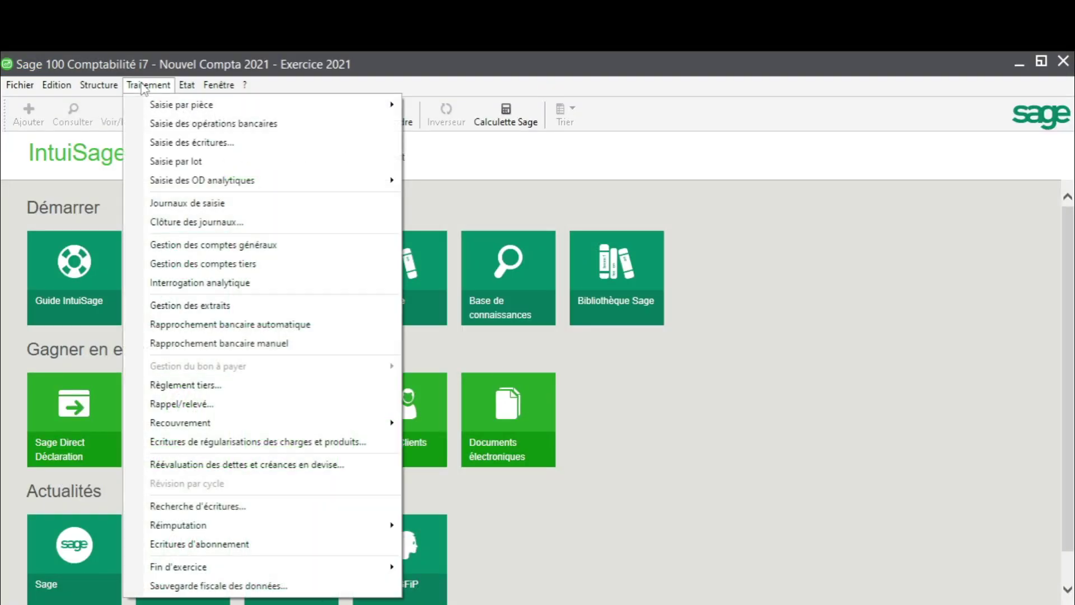
pyautogui.click(213, 204)
pyautogui.scroll(-2, 337, 292)
pyautogui.scroll(2, 325, 280)
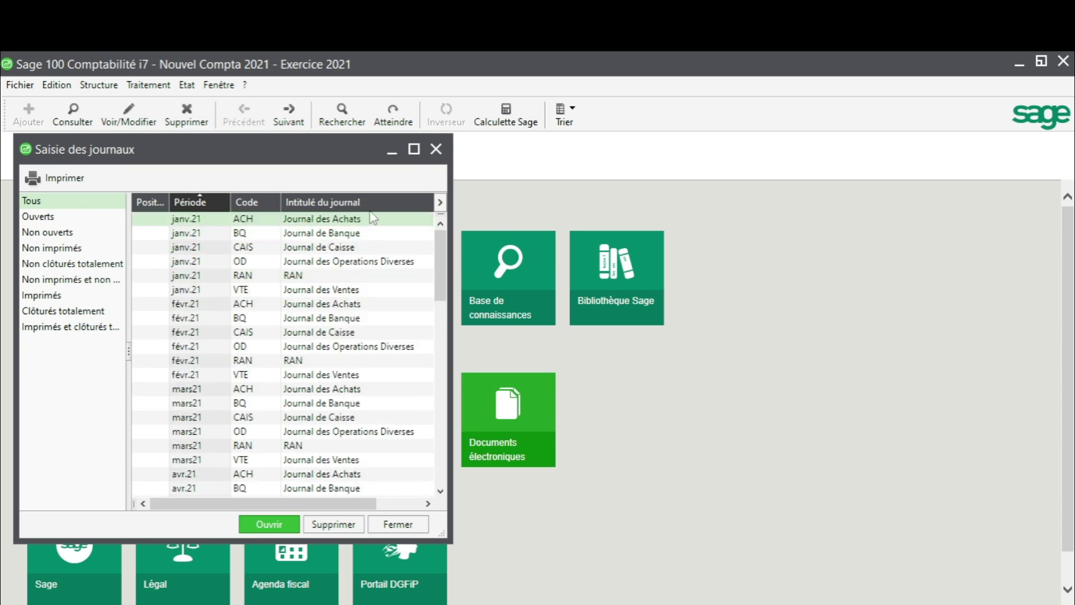
# Close the journal list and import the Base 2021 text file with the customizable format Compta base 2021
pyautogui.click(436, 149)
pyautogui.click(19, 84)
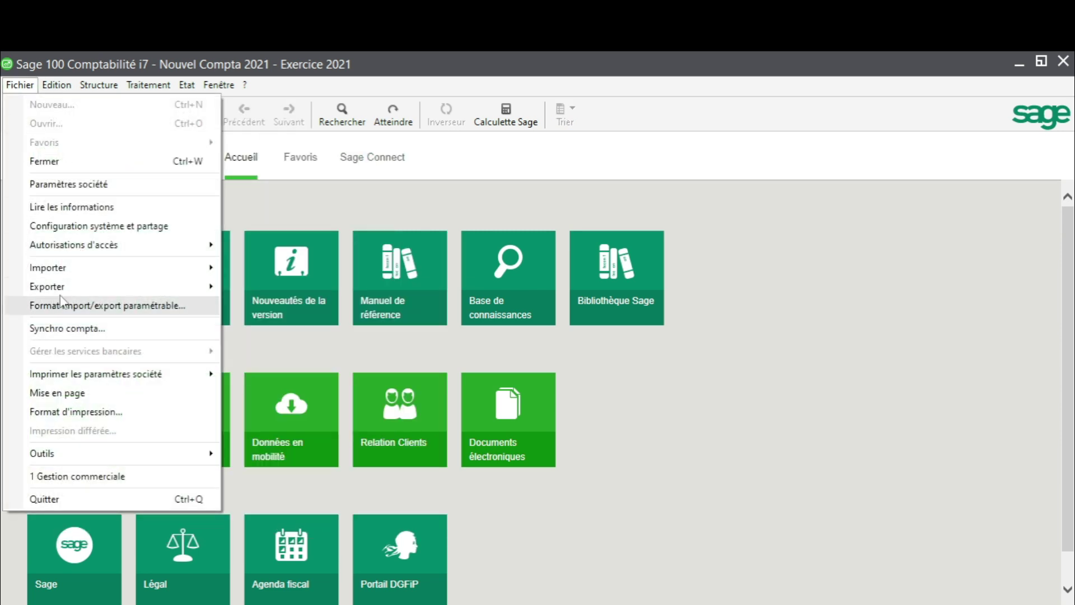
pyautogui.moveTo(149, 270)
pyautogui.click(274, 286)
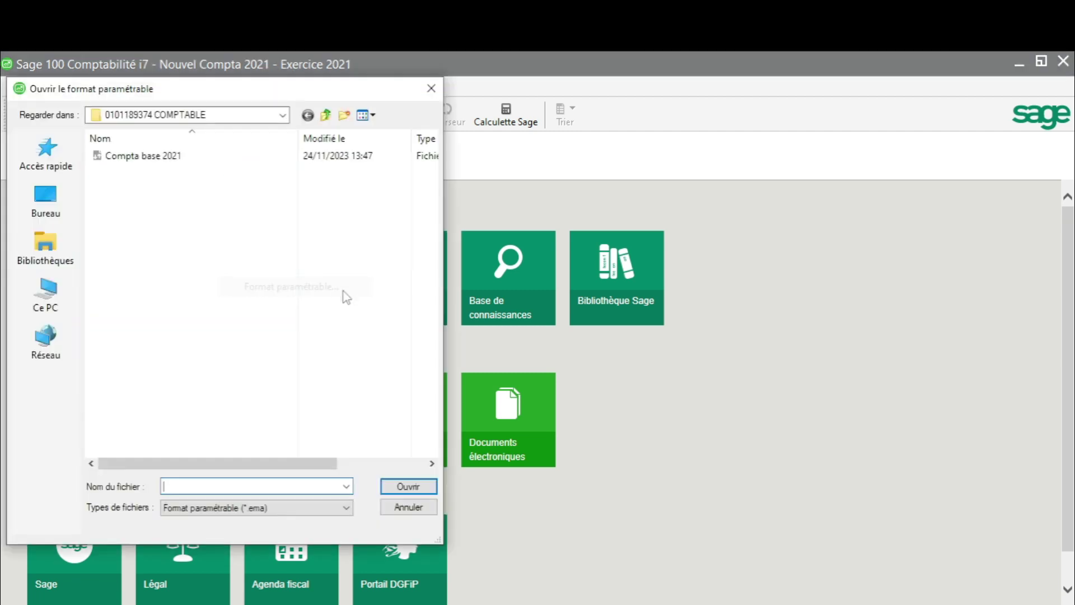
pyautogui.doubleClick(141, 156)
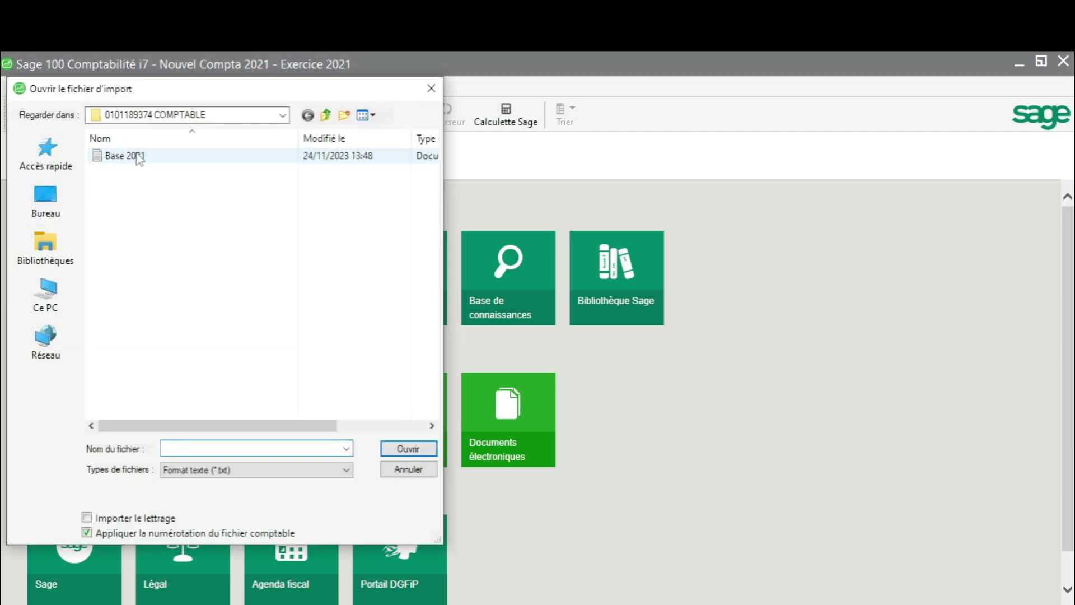
pyautogui.click(147, 156)
pyautogui.click(404, 448)
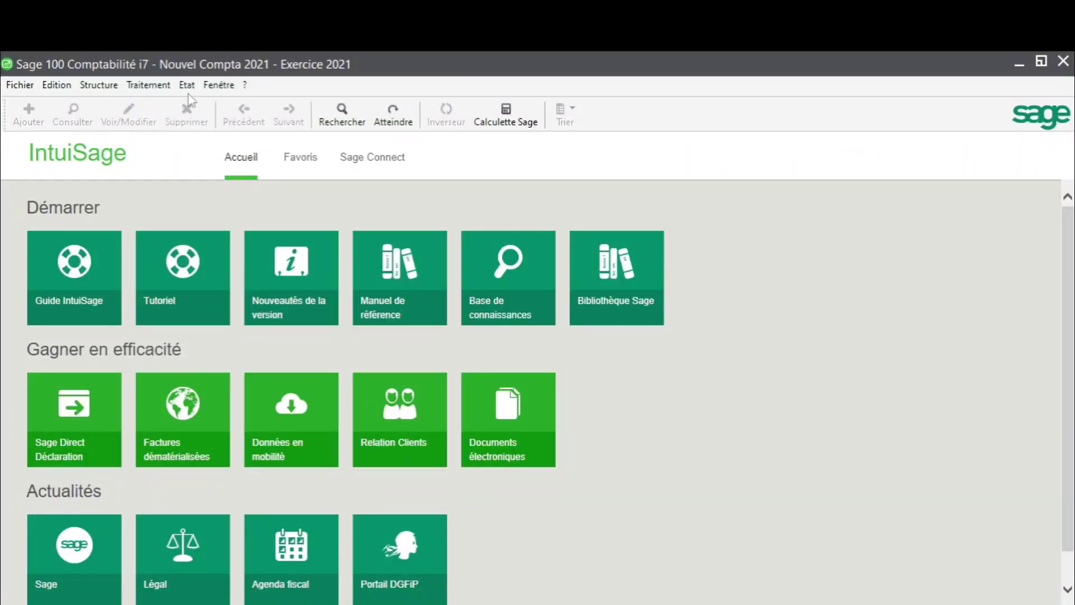
# Reopen the list of entry journals (Saisie des journaux) to check which journals contain imported entries, and close it
pyautogui.click(187, 85)
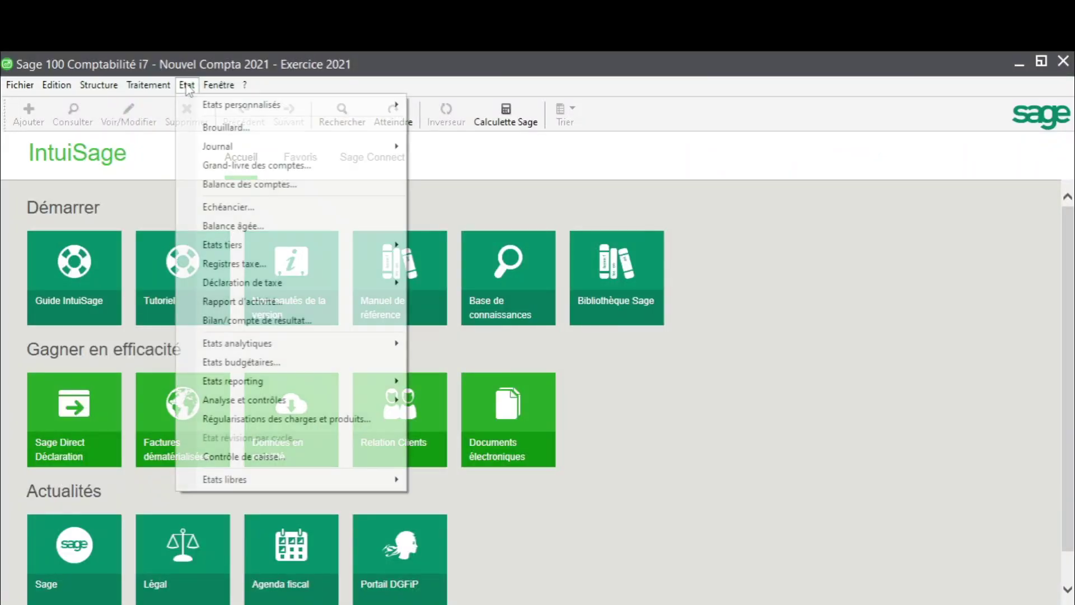
pyautogui.moveTo(149, 85)
pyautogui.click(197, 210)
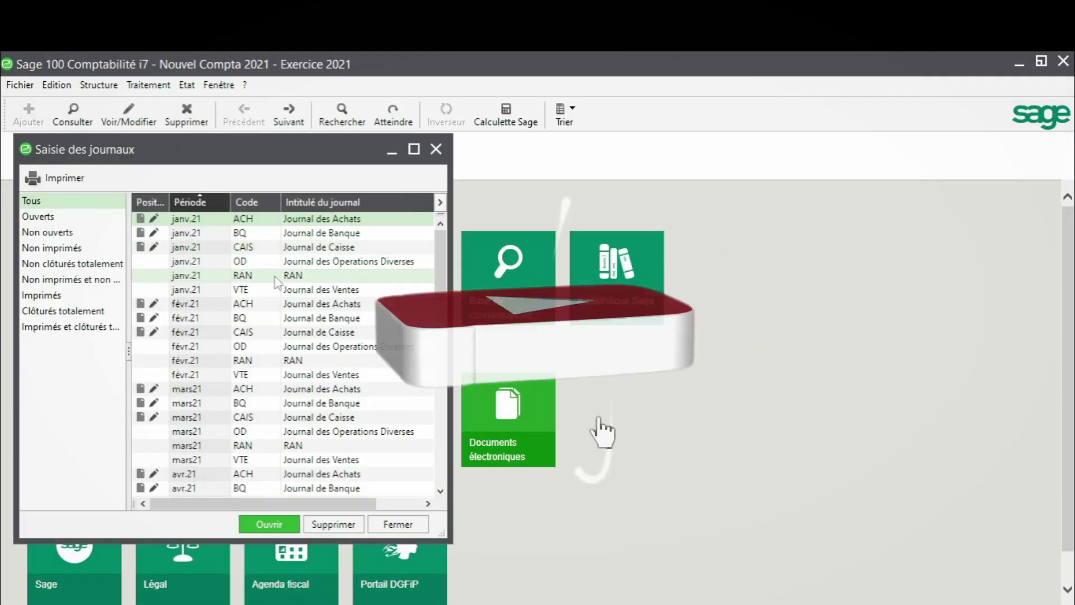
pyautogui.click(435, 149)
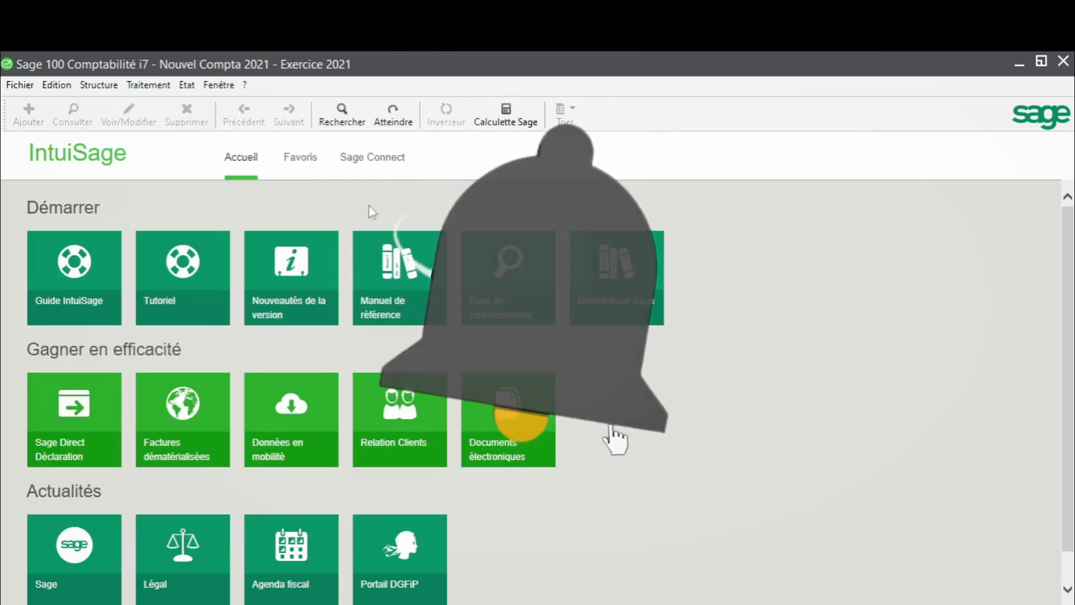